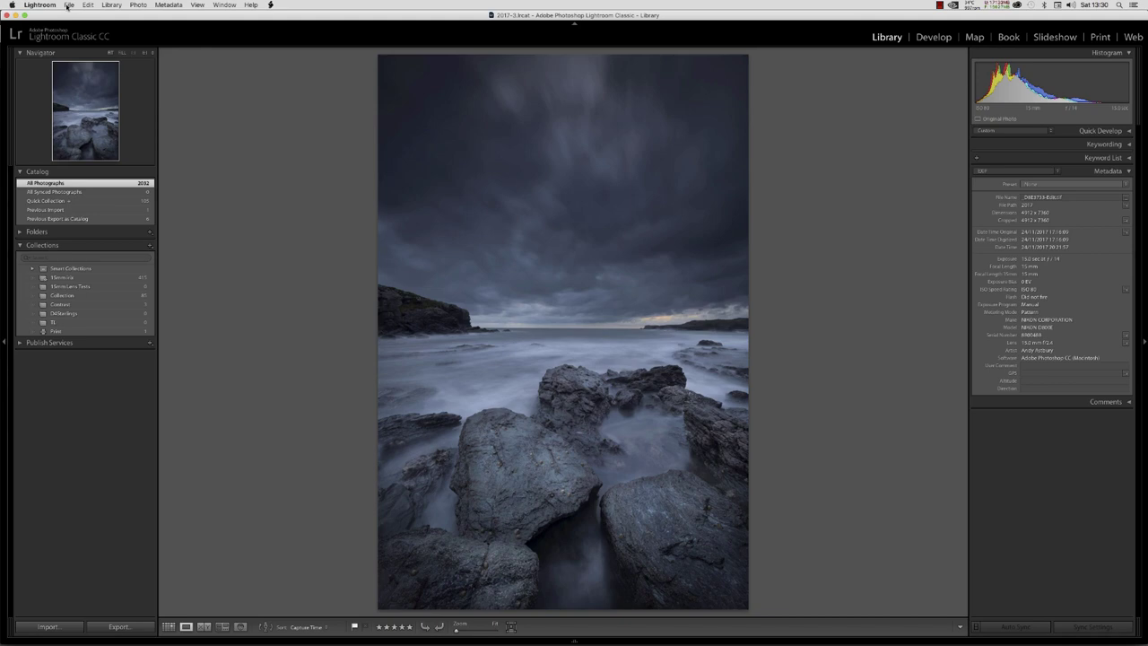
# Step: Export the seascape as a 1,200-pixel long-edge, 300 ppi JPEG to the Desktop
pyautogui.click(67, 6)
pyautogui.click(79, 115)
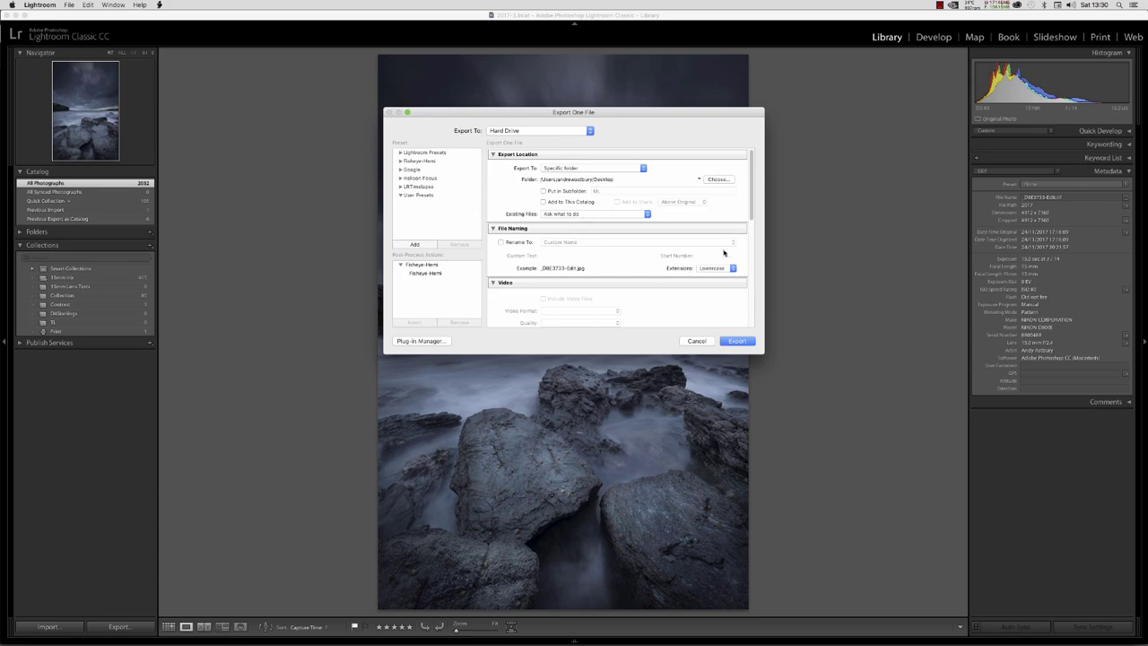
pyautogui.scroll(-5, 731, 262)
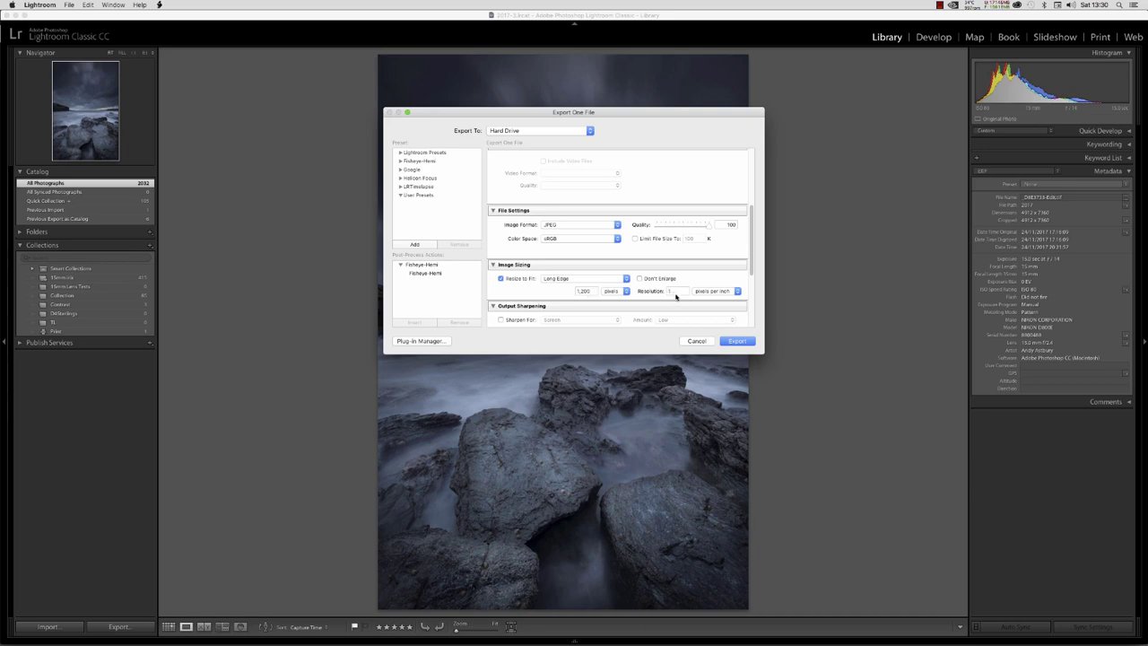
pyautogui.click(675, 291)
pyautogui.write('300')
pyautogui.click(734, 342)
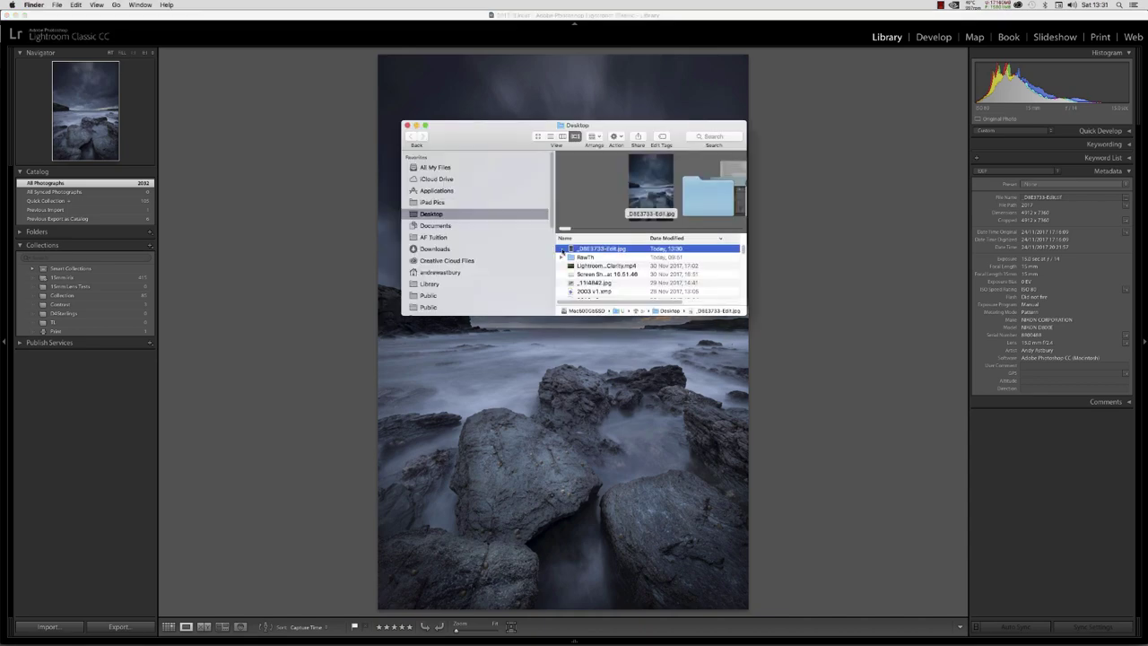
pyautogui.click(79, 25)
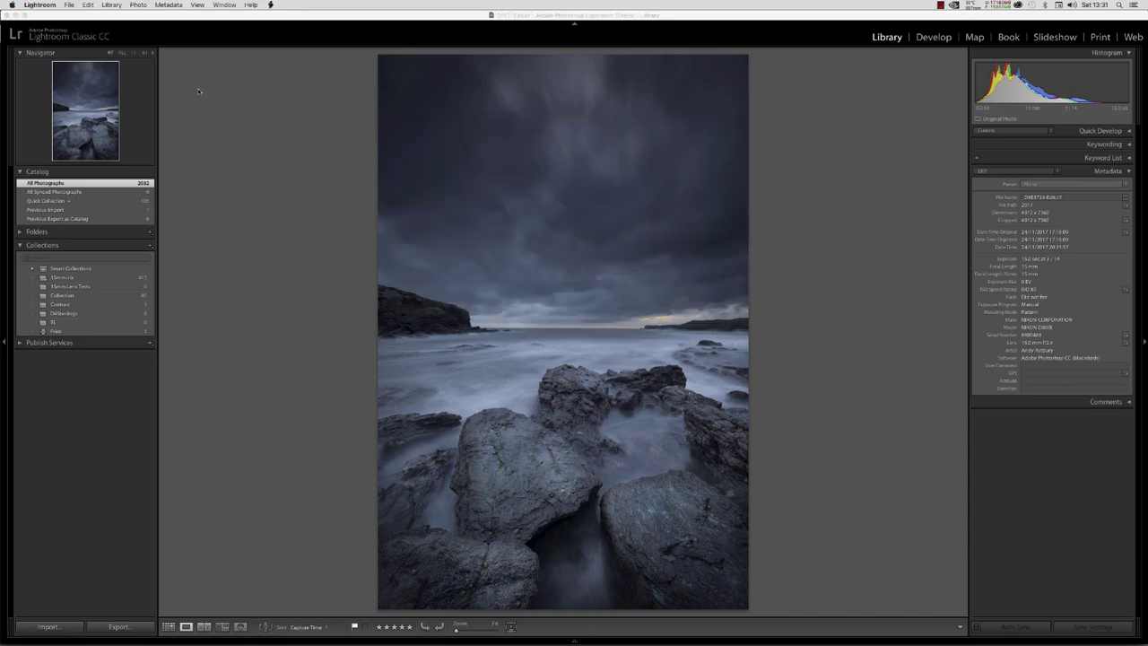
# Step: Re-export the seascape with Resolution changed to 3, saving a uniquely named copy
pyautogui.click(68, 5)
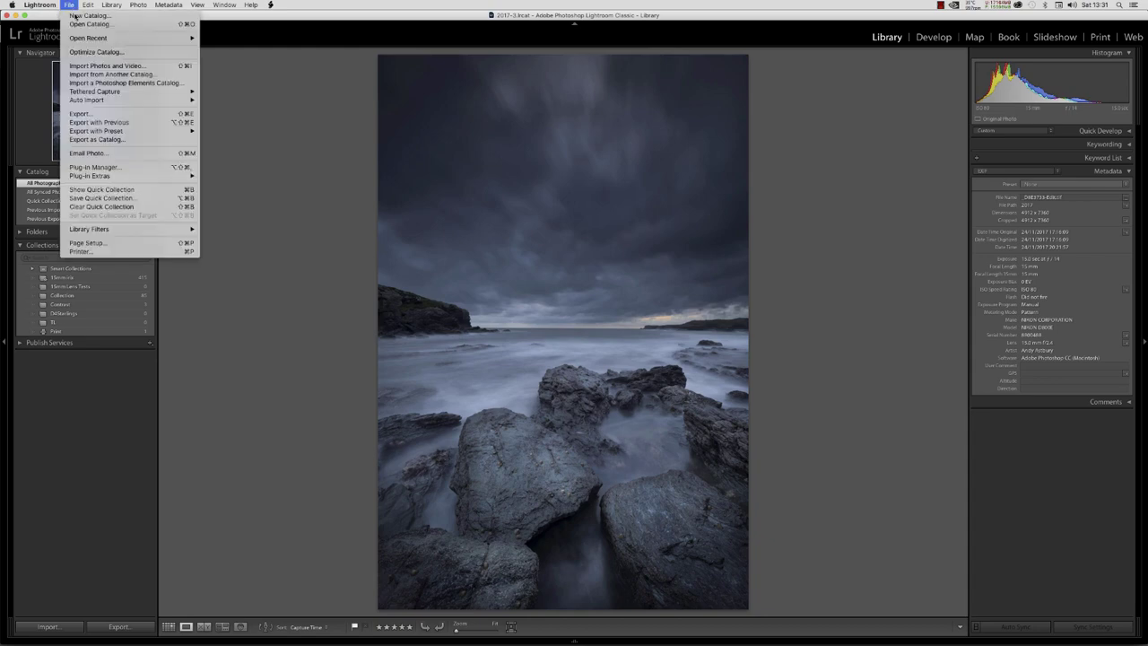
pyautogui.click(81, 113)
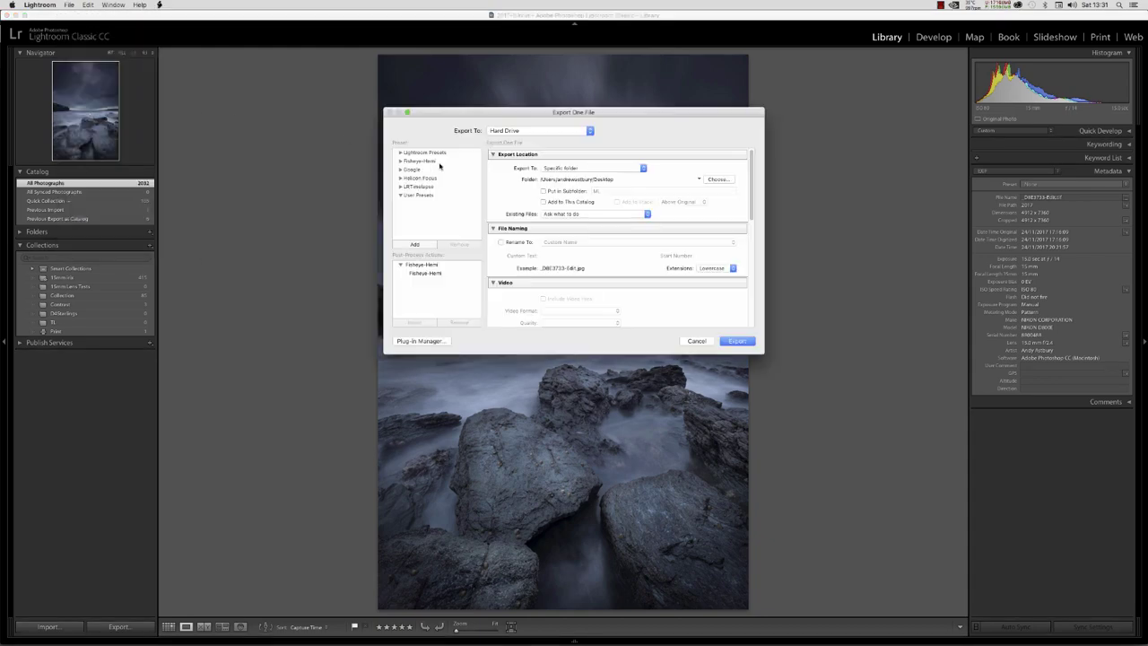
pyautogui.moveTo(752, 210); pyautogui.dragTo(751, 280)
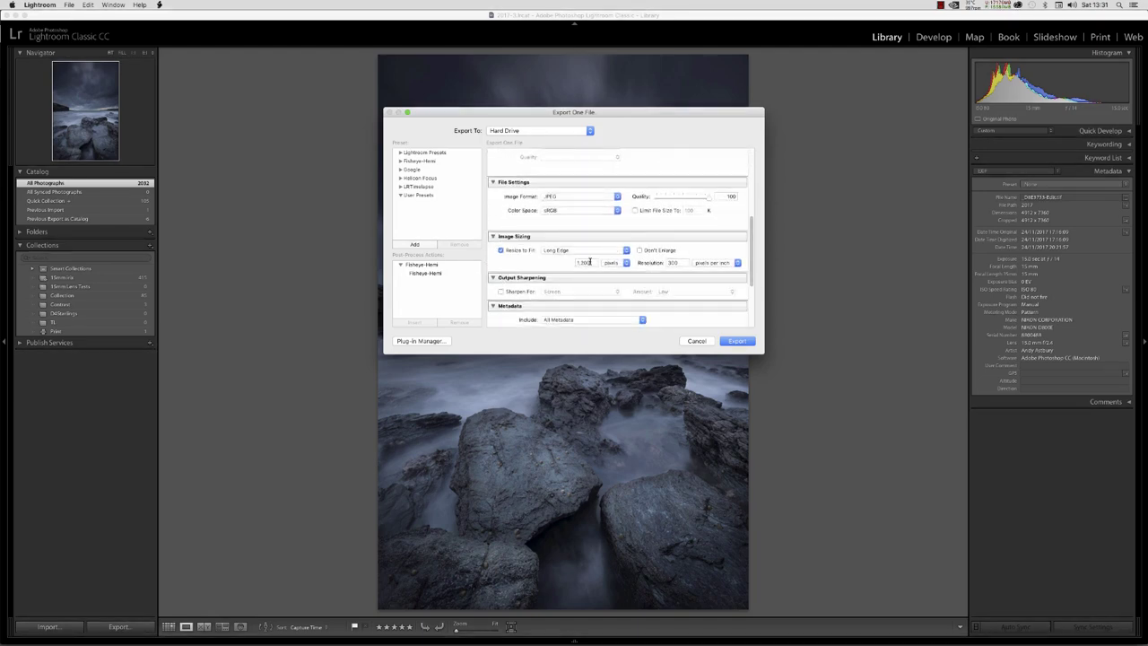
pyautogui.doubleClick(679, 263)
pyautogui.write('3')
pyautogui.click(735, 340)
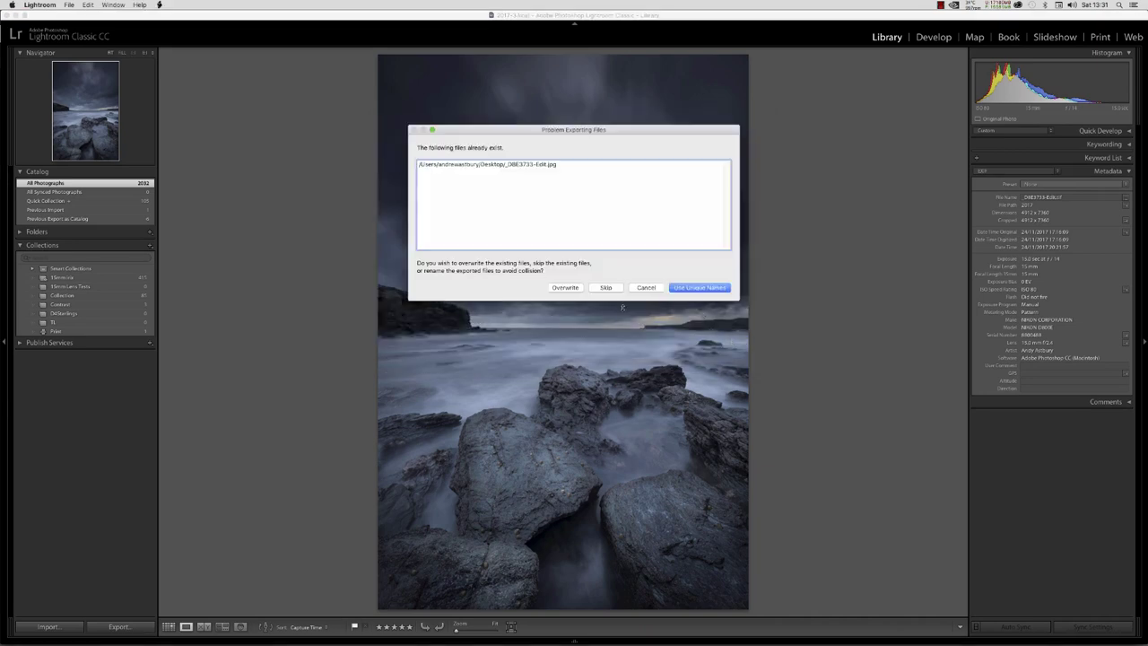
pyautogui.click(701, 288)
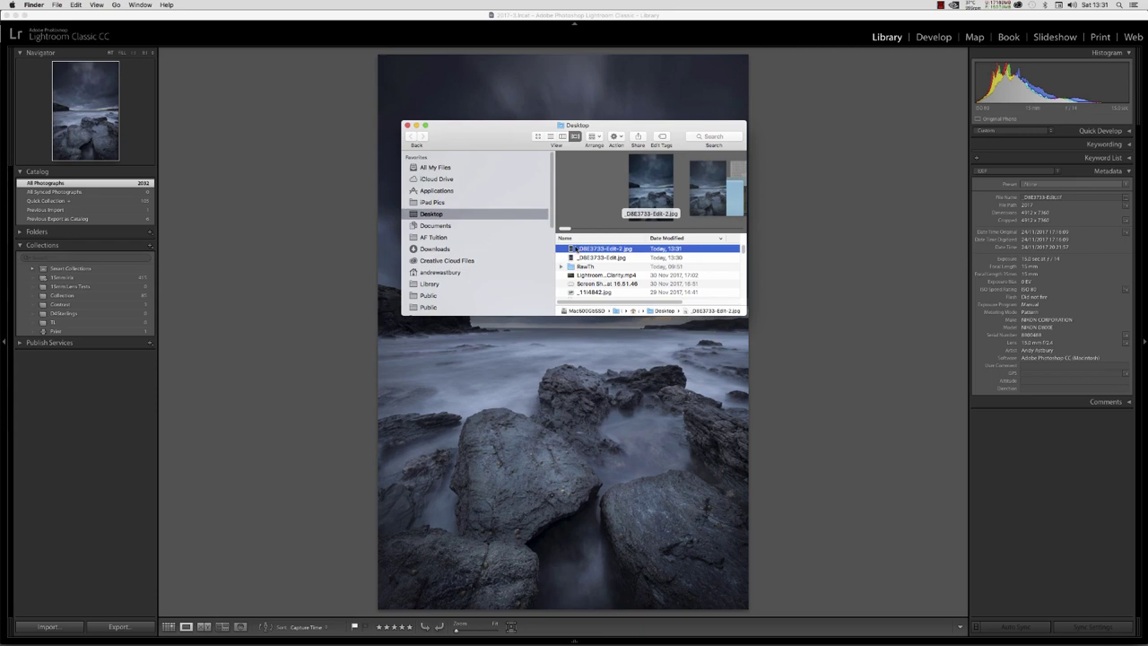
pyautogui.click(222, 77)
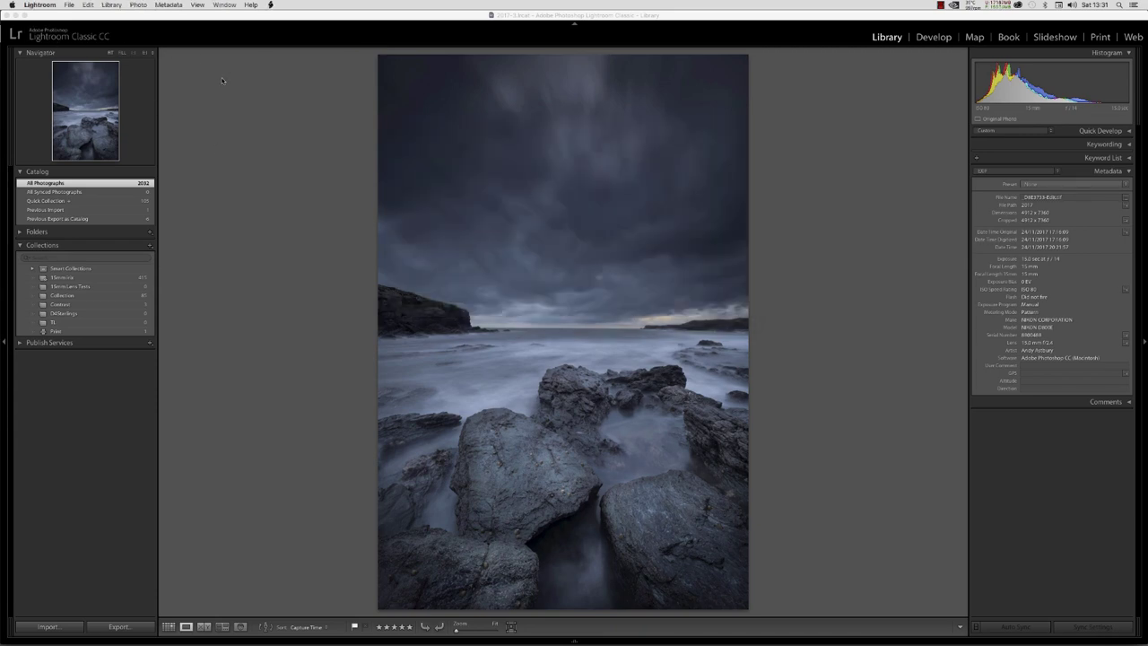
# Step: Re-export the seascape with Resolution 1, keeping both files under a unique name
pyautogui.click(69, 5)
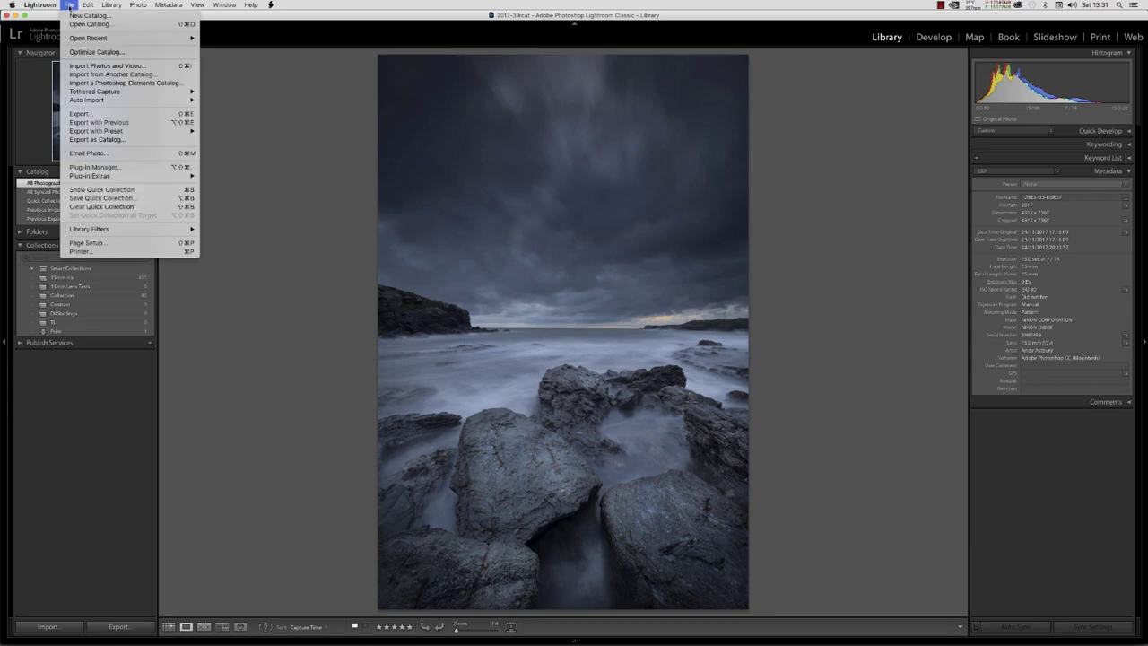
pyautogui.click(81, 114)
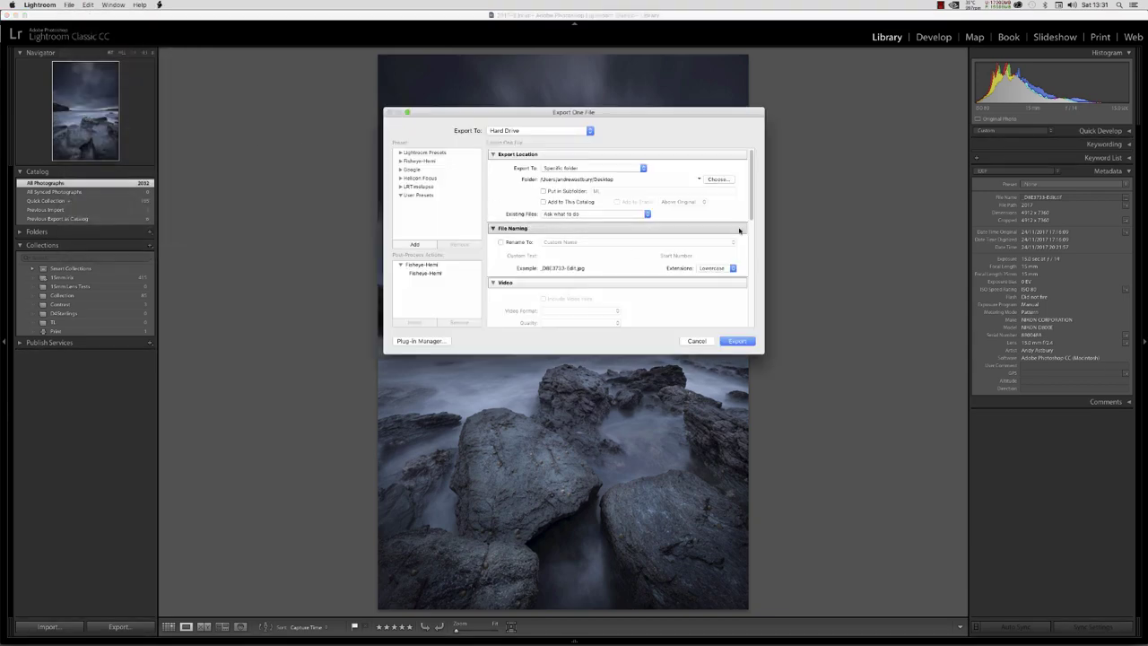
pyautogui.scroll(-6, 739, 230)
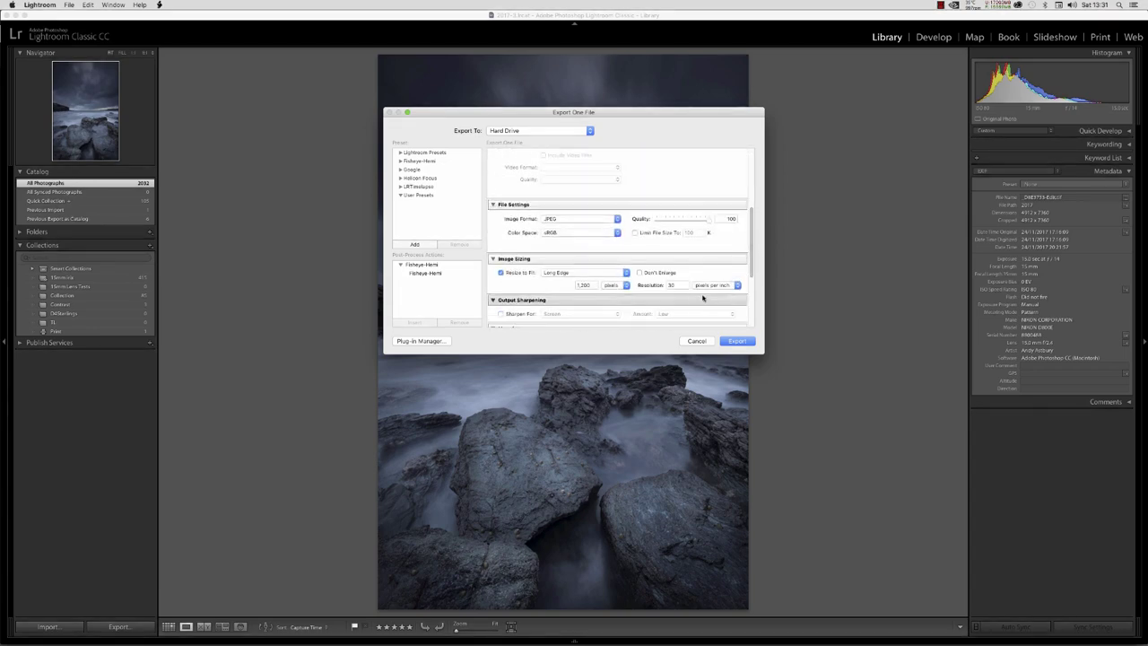
pyautogui.doubleClick(675, 284)
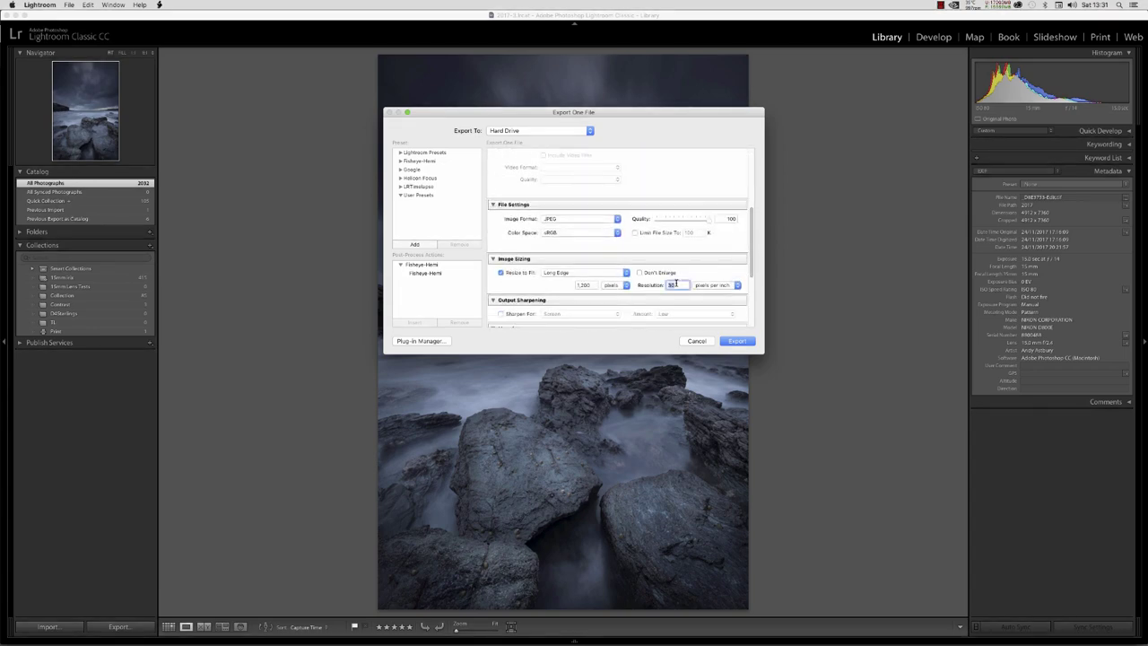
pyautogui.write('1')
pyautogui.click(731, 341)
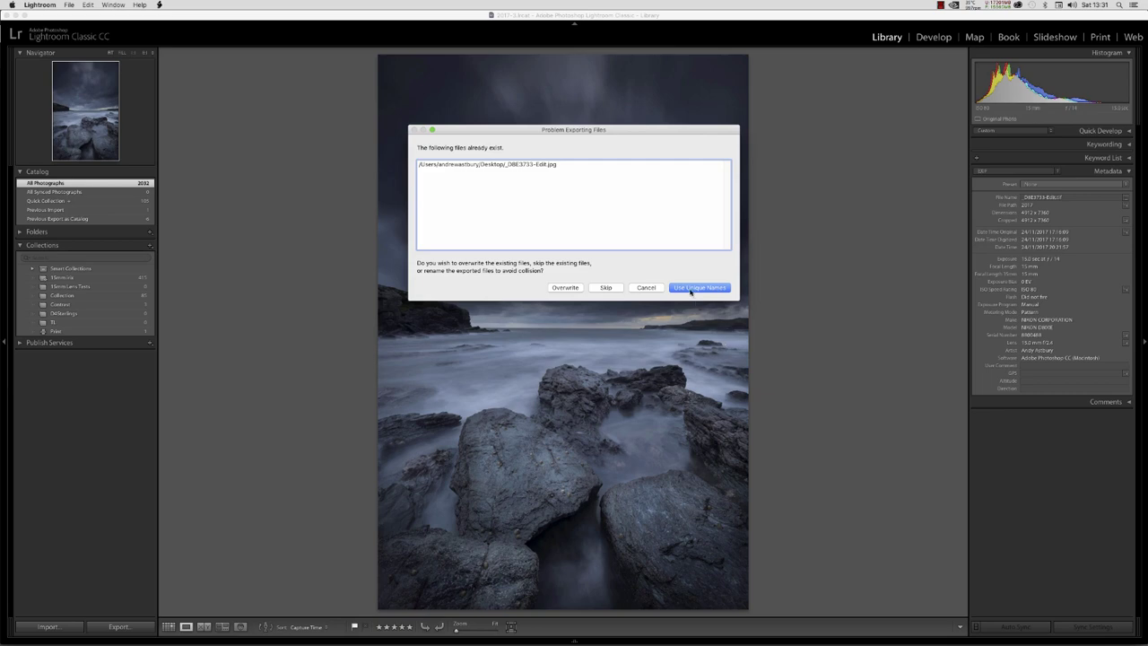
pyautogui.click(698, 287)
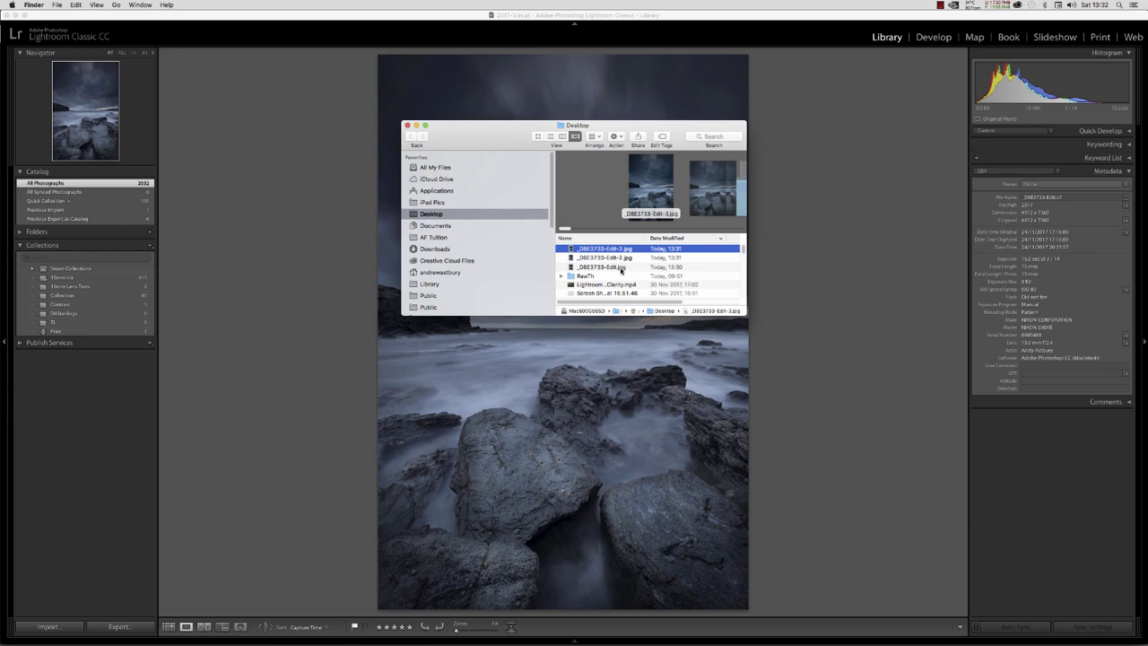
# Step: Open all three selected _D8E3733 JPEGs from the Desktop in Firefox
pyautogui.keyDown('shift'); pyautogui.click(621, 269); pyautogui.keyUp('shift')
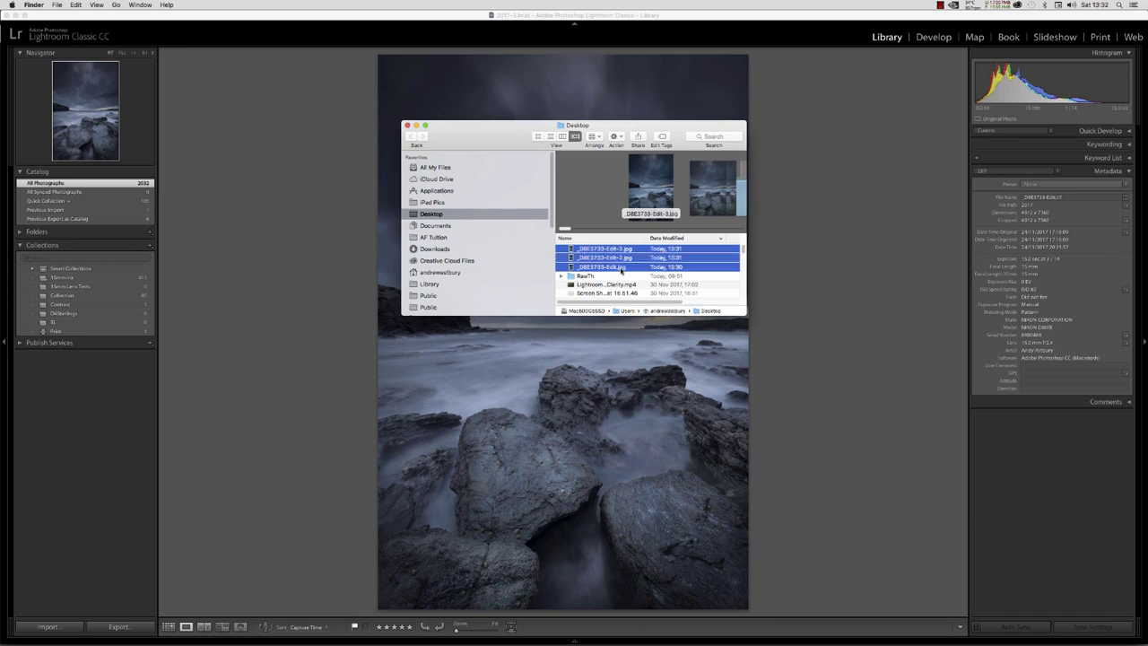
pyautogui.rightClick(616, 261)
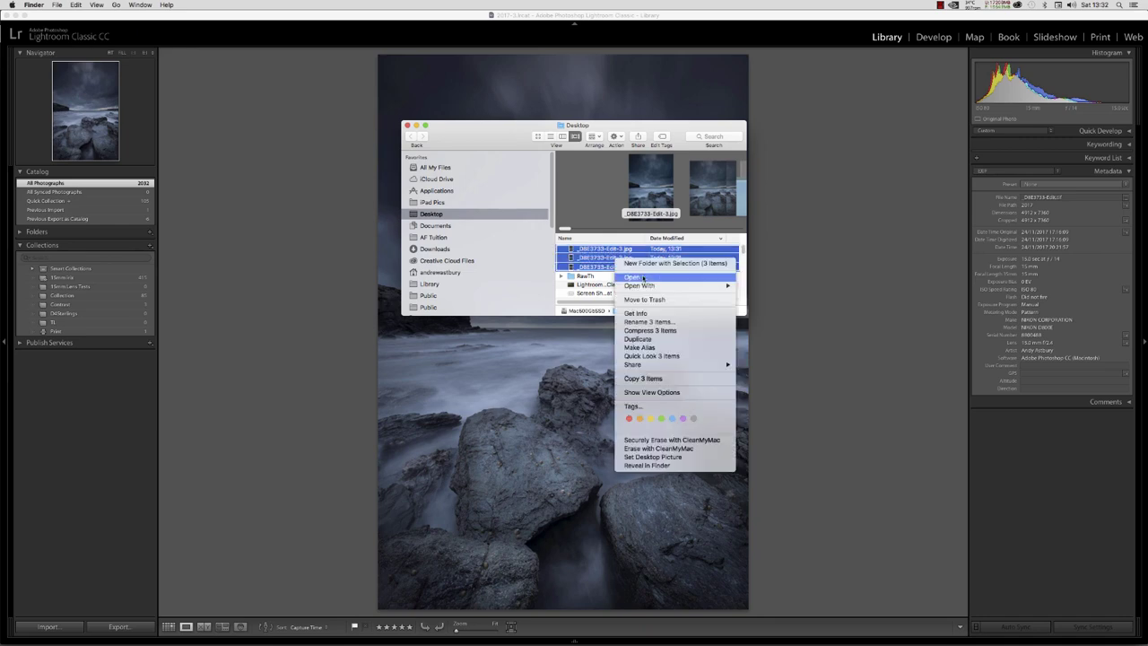
pyautogui.moveTo(643, 287)
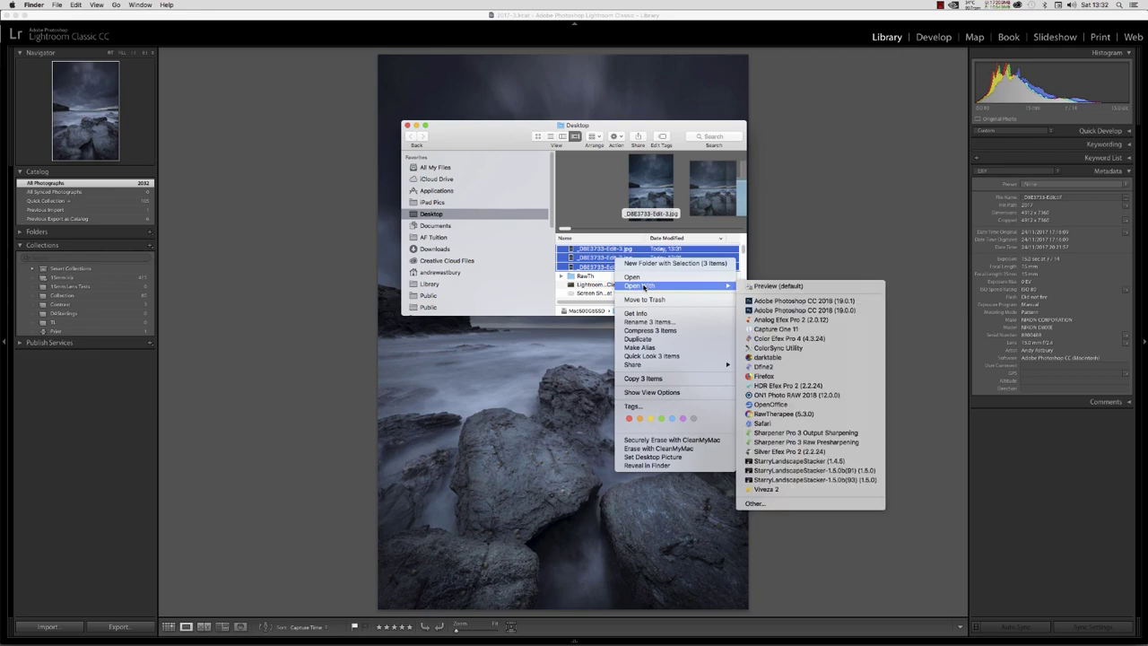
pyautogui.click(764, 376)
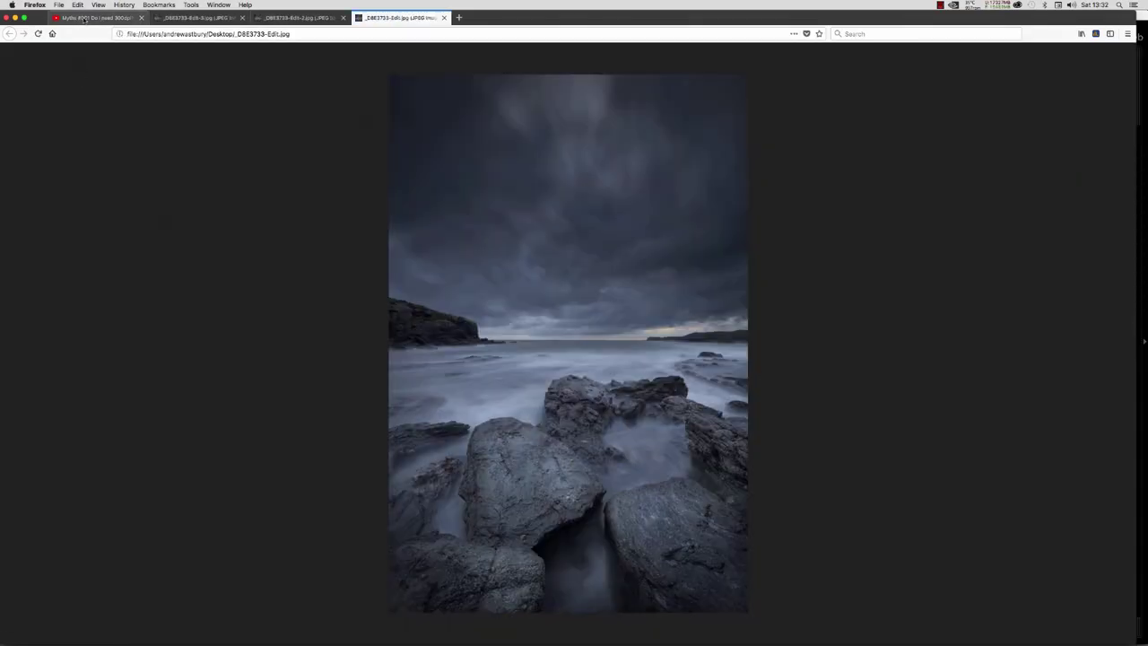
# Step: Close the YouTube page and flip between the Edit-2, Edit and Edit-3 image tabs
pyautogui.click(84, 18)
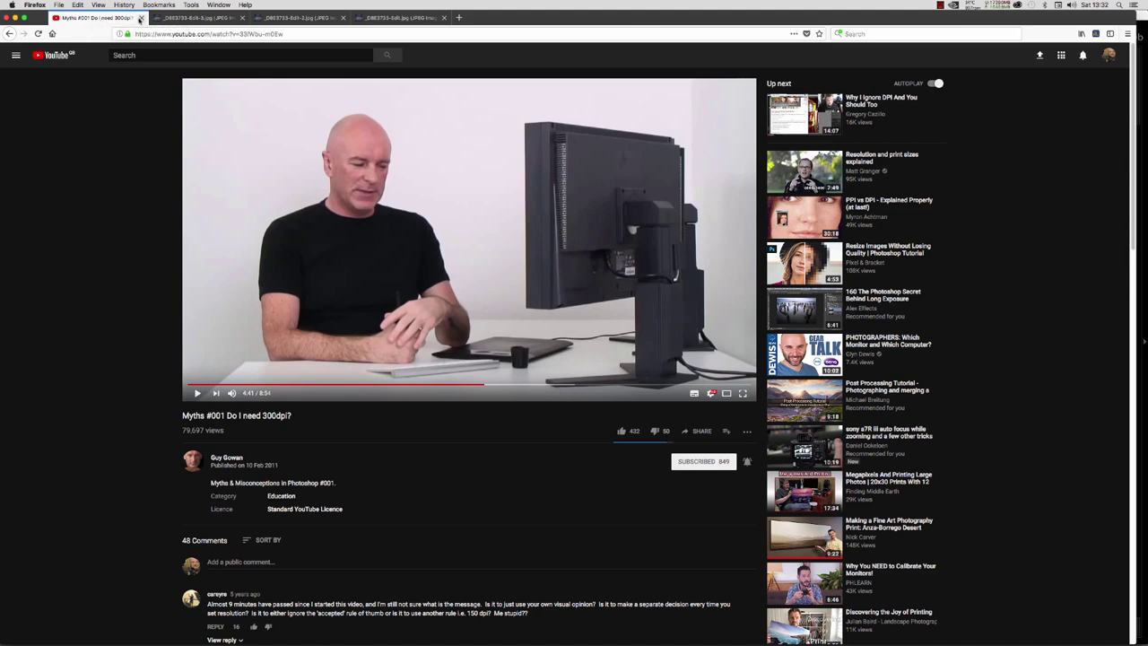
pyautogui.click(141, 18)
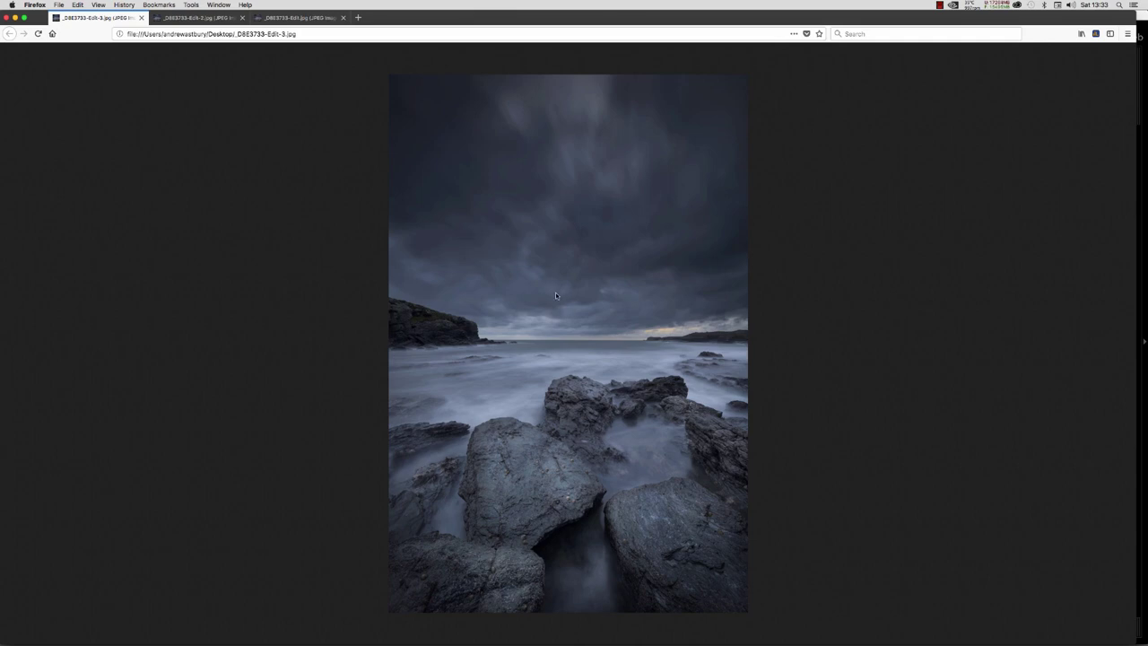
pyautogui.click(194, 19)
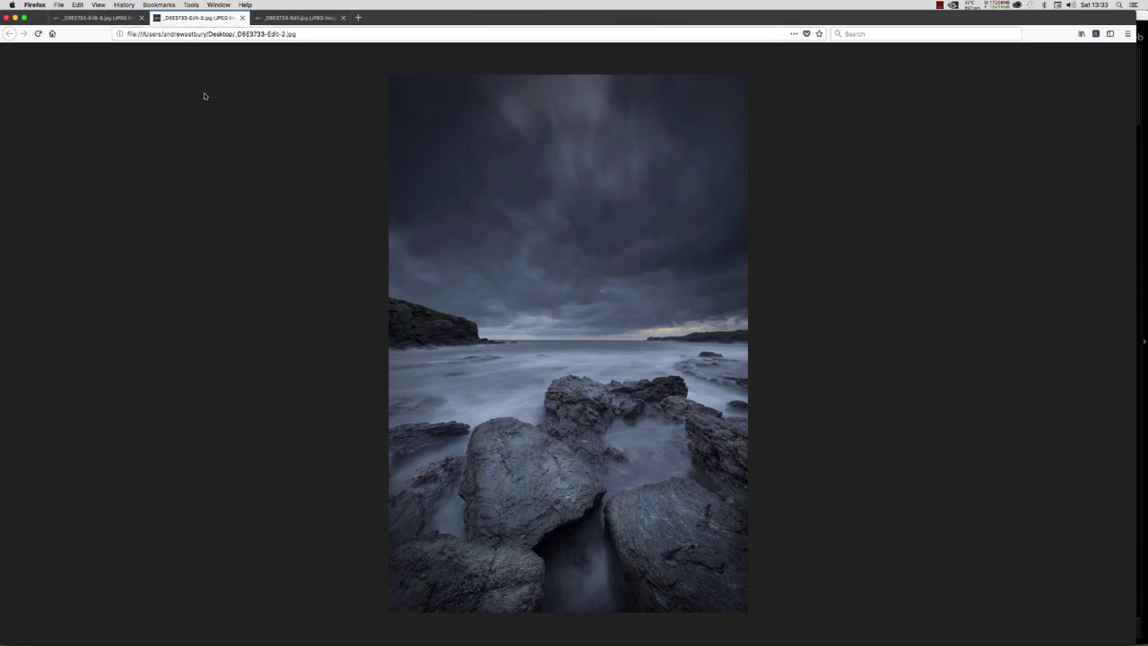
pyautogui.click(299, 19)
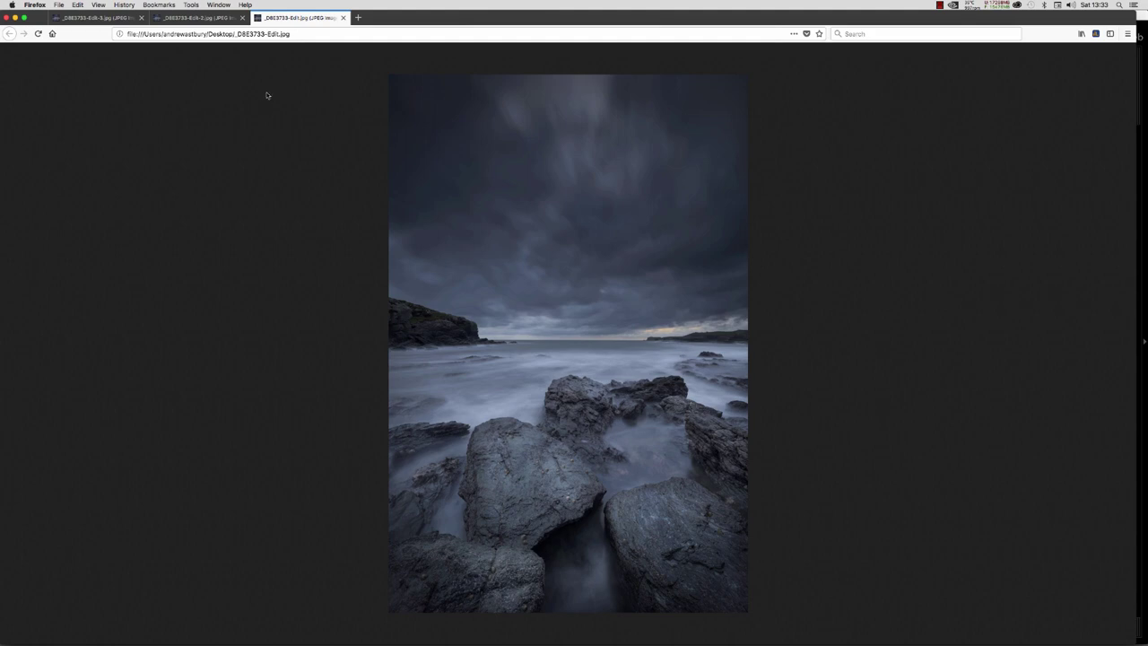
pyautogui.click(192, 19)
pyautogui.click(115, 20)
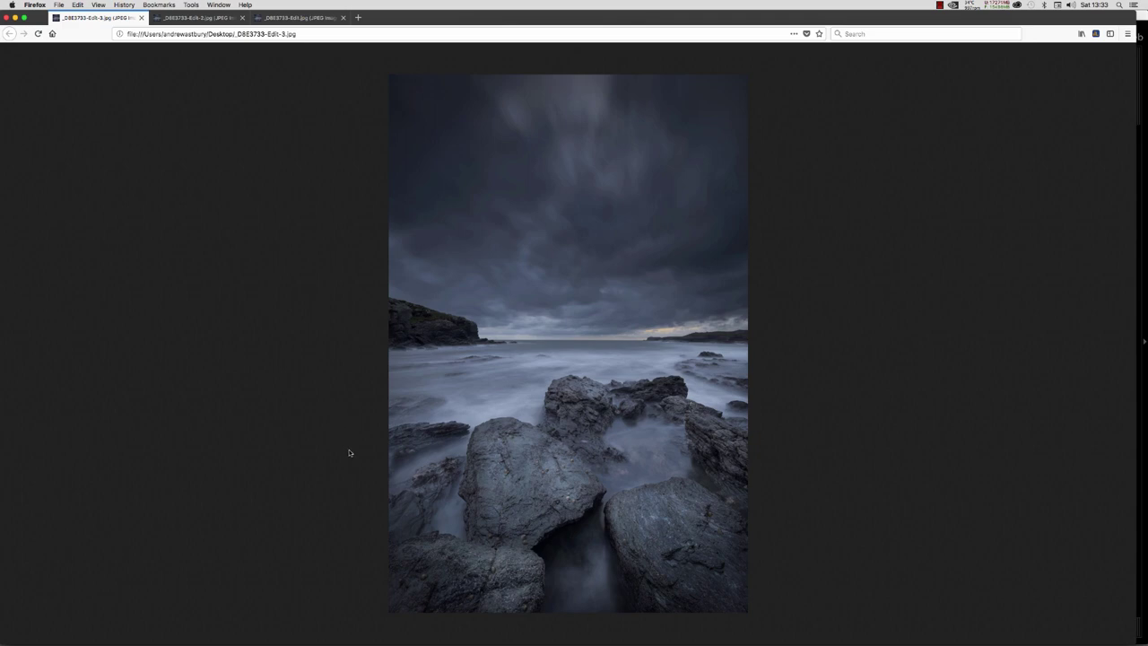
pyautogui.moveTo(332, 633)
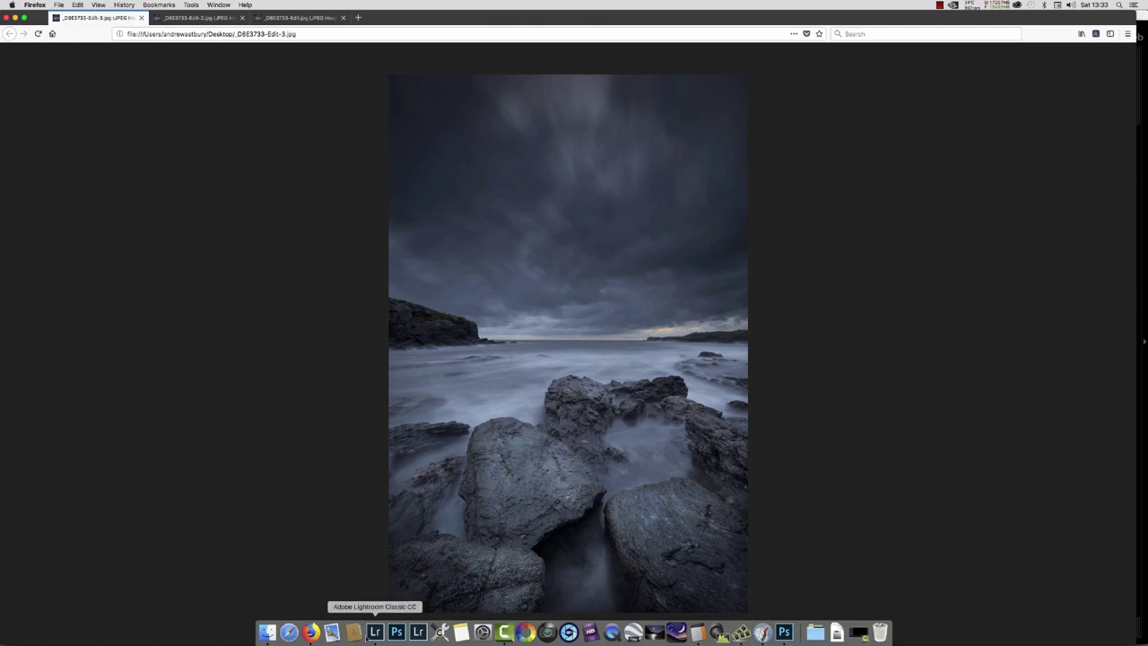
# Step: Open the three selected seascape JPEGs on the Desktop with Adobe Photoshop CC 2018
pyautogui.click(267, 633)
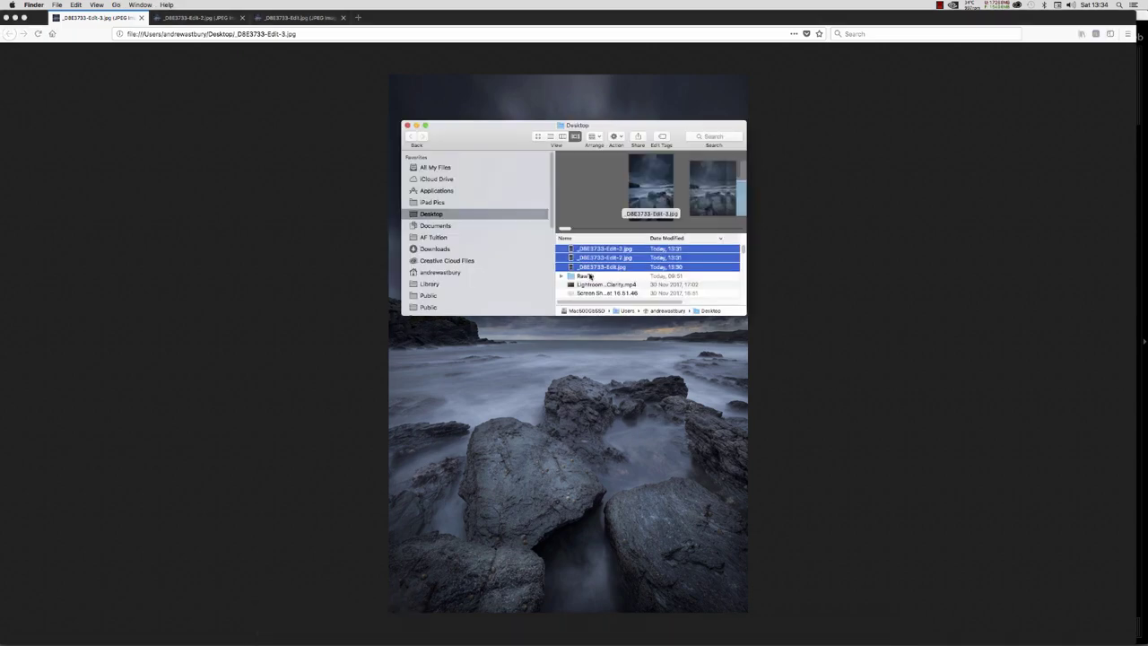
pyautogui.rightClick(594, 256)
pyautogui.moveTo(619, 284)
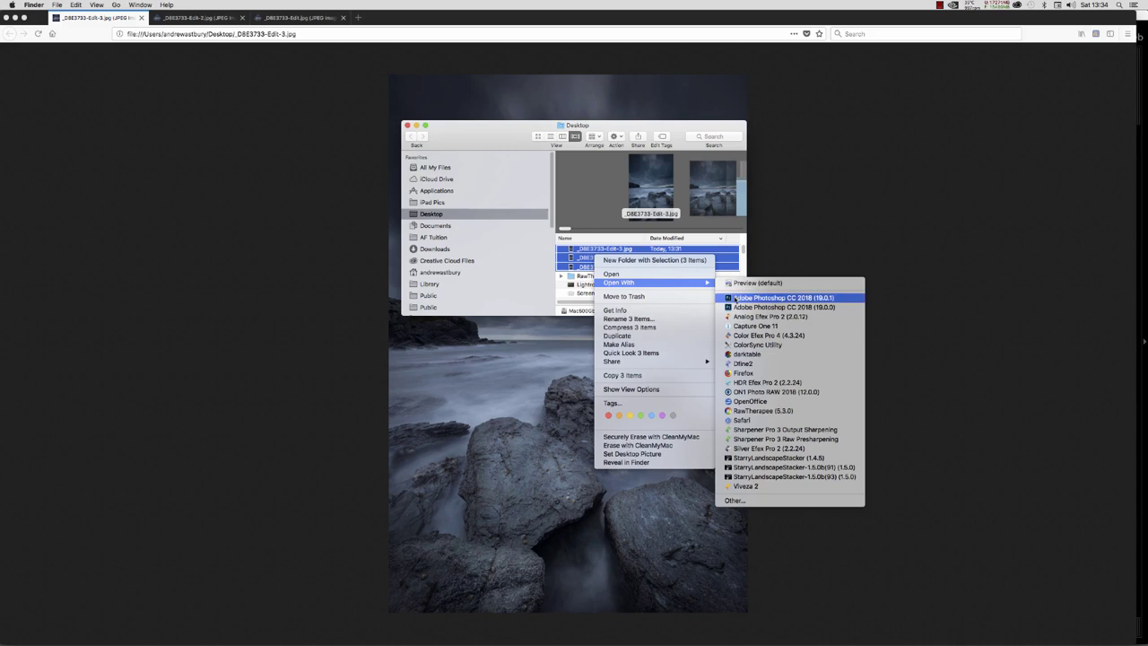
pyautogui.click(736, 298)
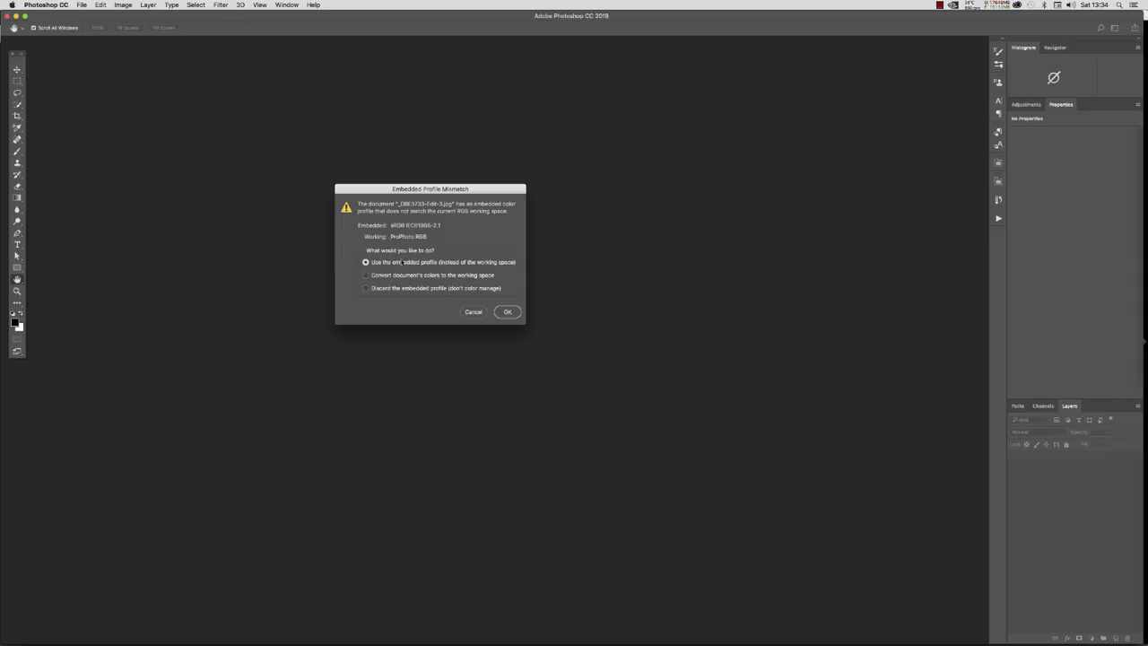
# Step: Keep the embedded sRGB profile in each Embedded Profile Mismatch prompt
pyautogui.click(505, 312)
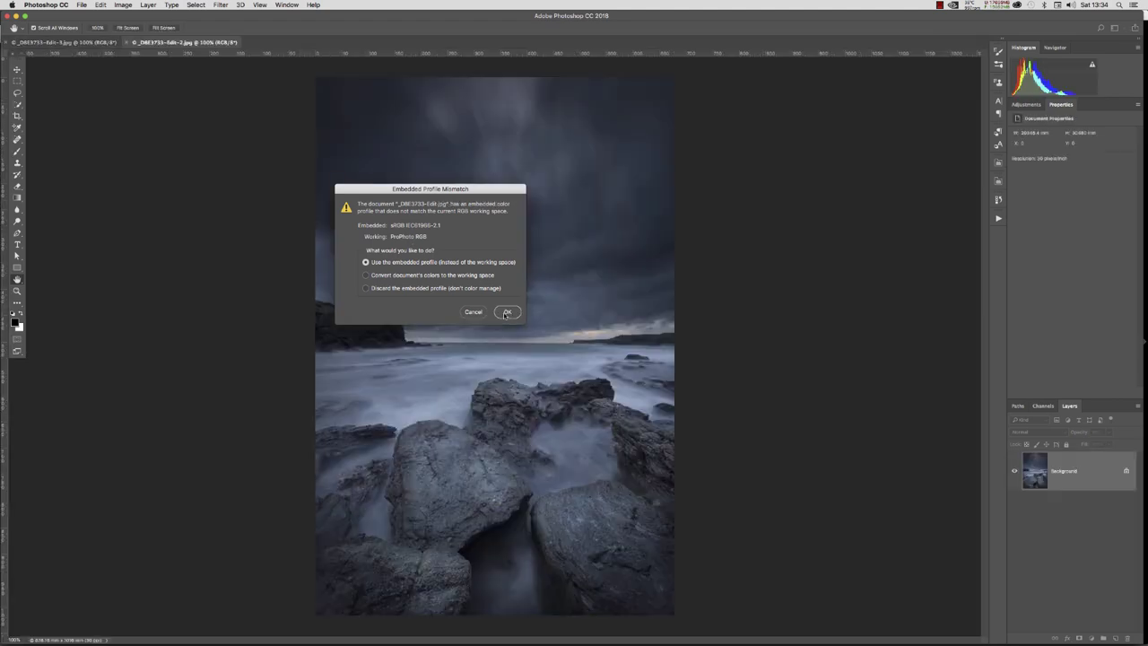
pyautogui.click(504, 312)
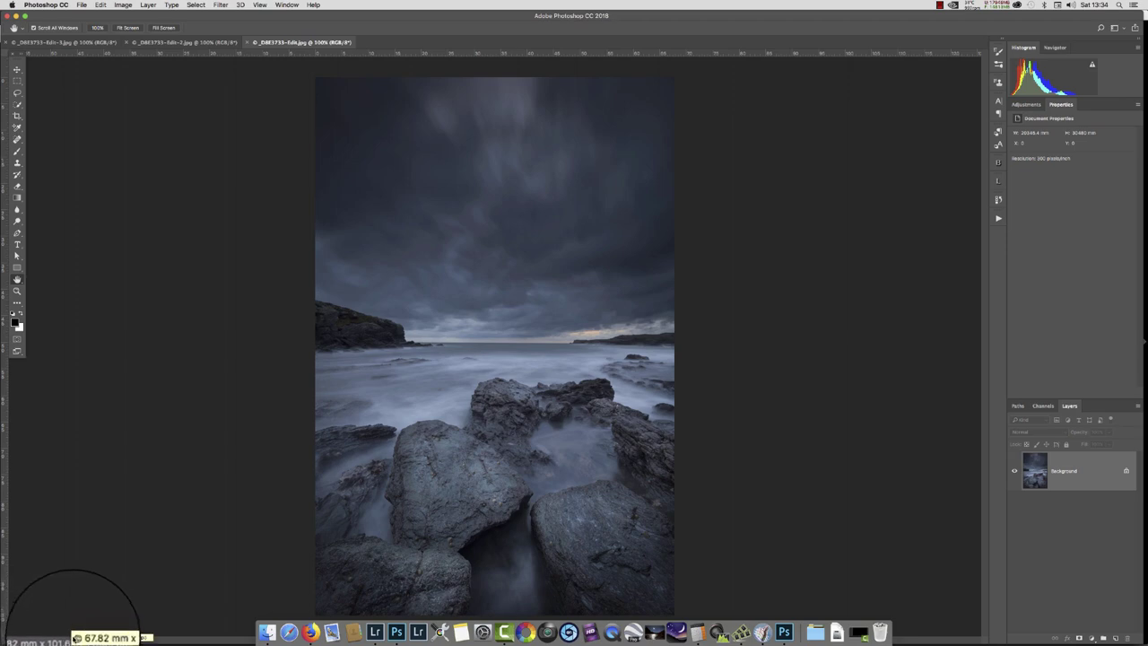
# Step: Check the resolution of the Edit-2, Edit-3 and Edit documents, ending on Edit-2
pyautogui.click(187, 42)
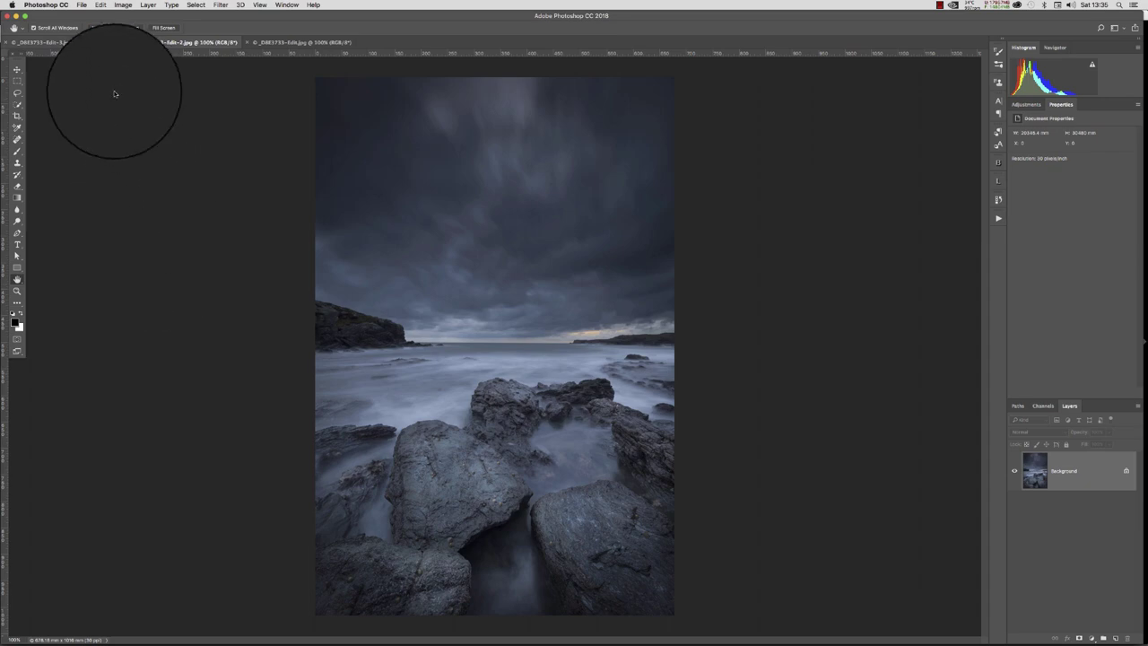
pyautogui.click(63, 42)
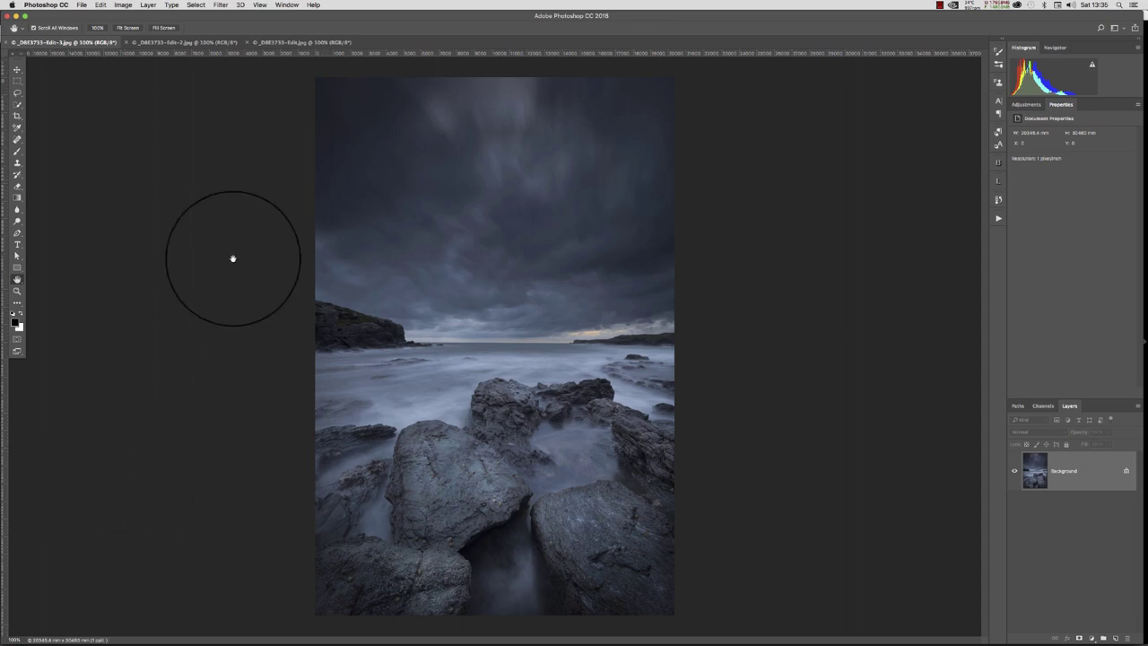
pyautogui.click(296, 42)
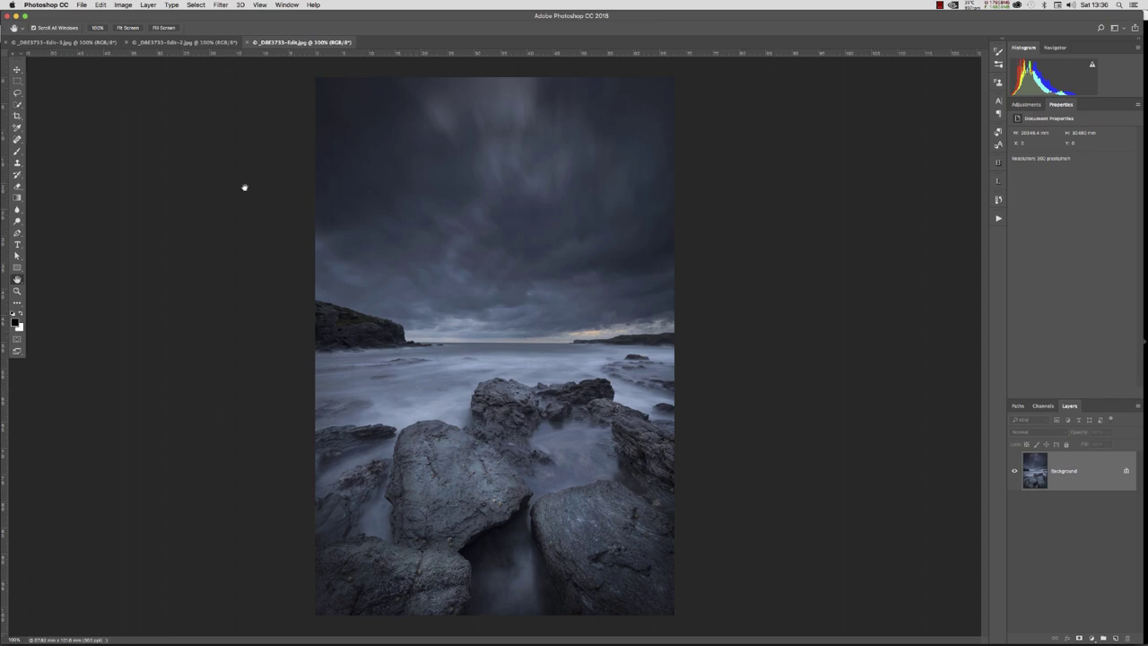
pyautogui.click(176, 43)
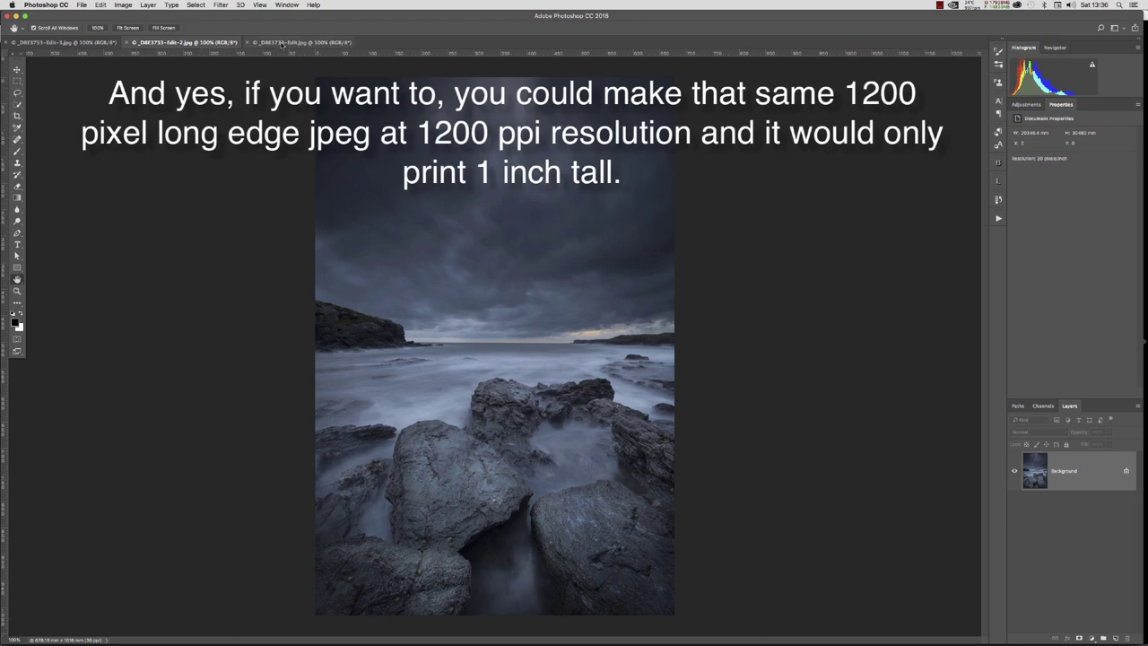
# Step: Bring the _D8E3733-Edit.jpg document to the front
pyautogui.click(281, 43)
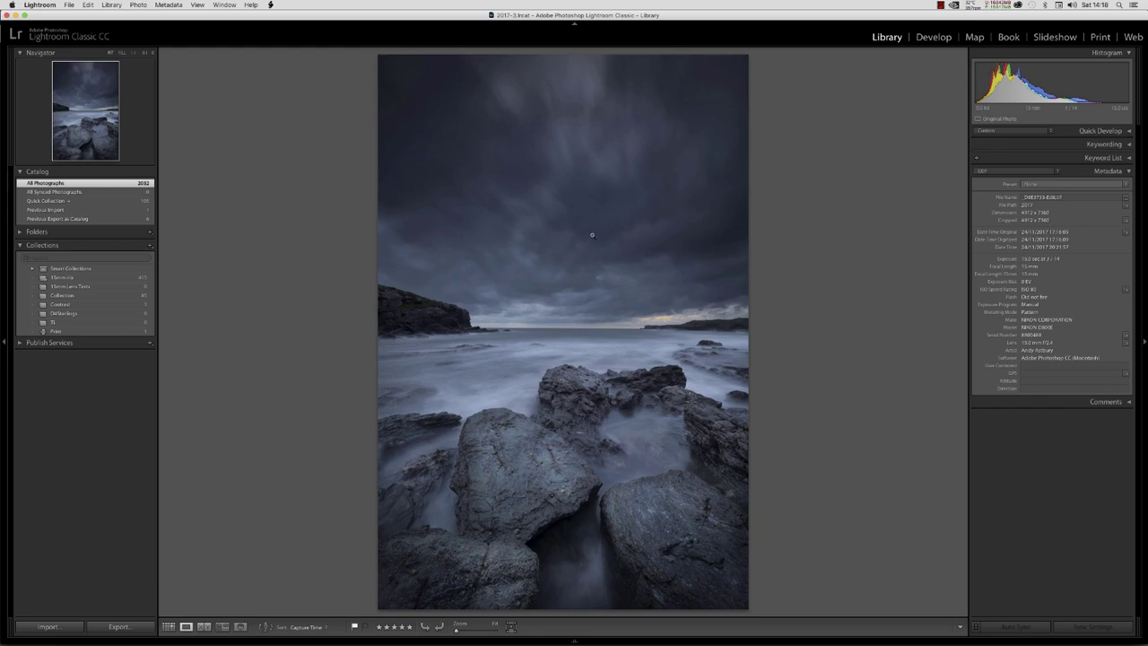
# Step: Switch the seascape photo into Lightroom's Print module
pyautogui.click(1098, 38)
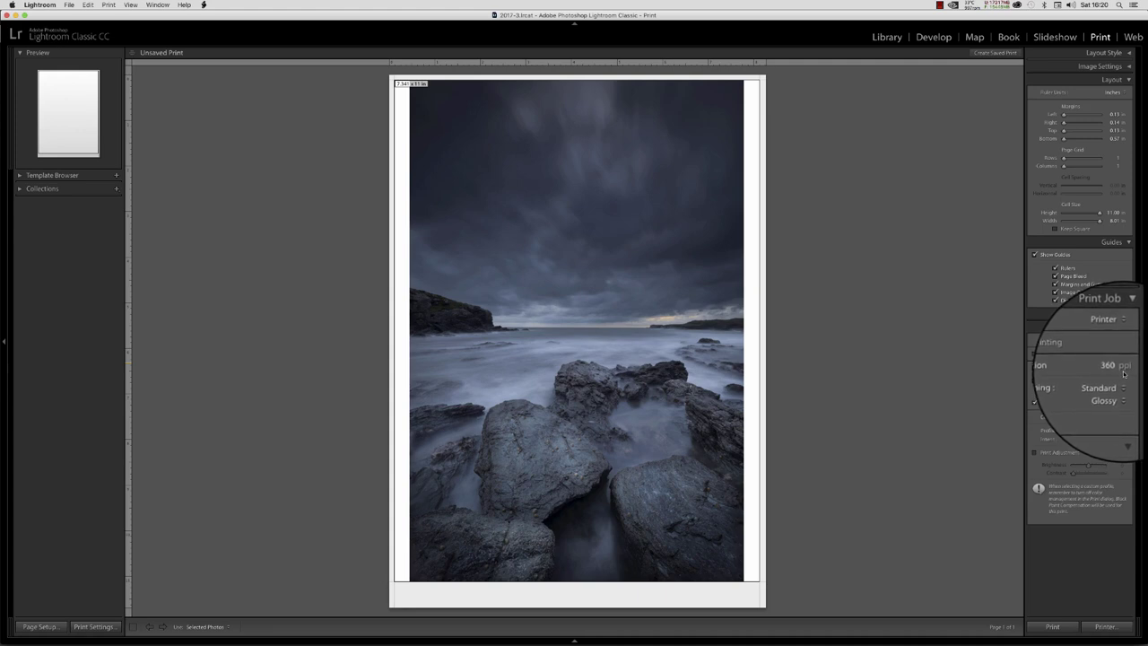
# Step: Enter 300 as the Print Job panel's print resolution, replacing 360 ppi
pyautogui.click(1114, 369)
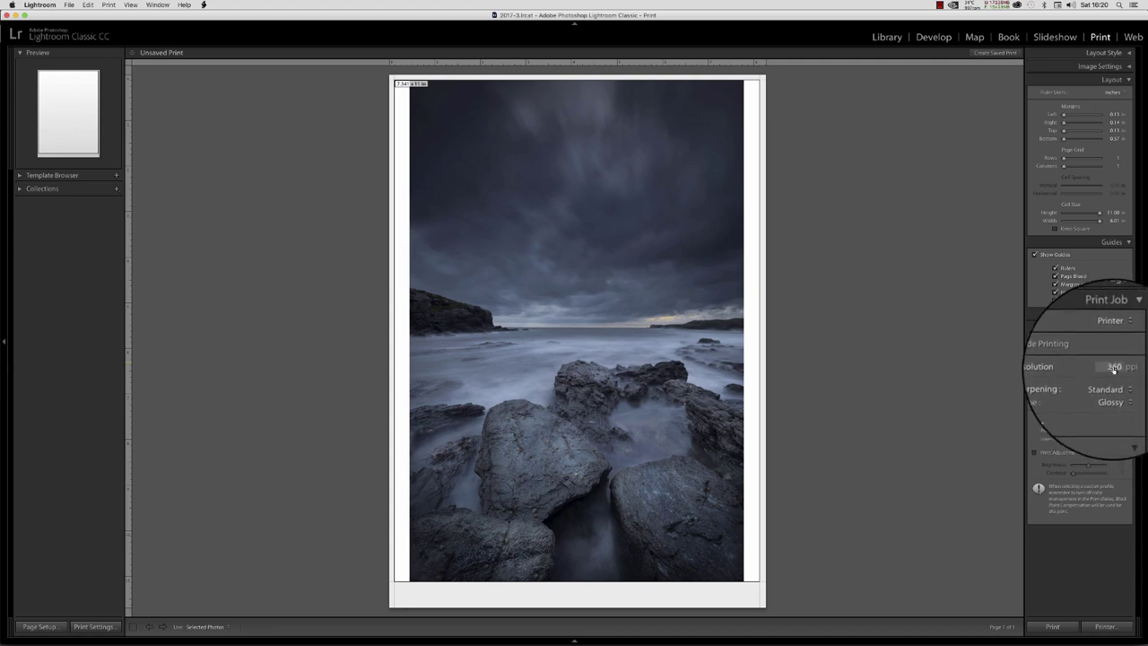
pyautogui.write('3')
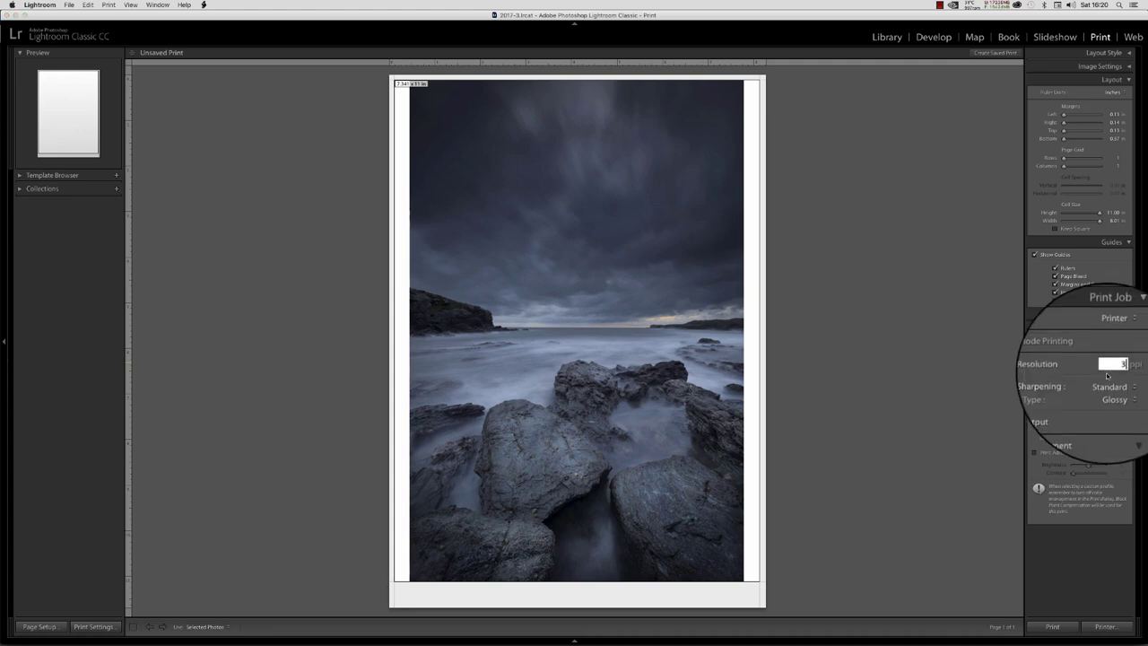
pyautogui.write('00')
pyautogui.press('Return')
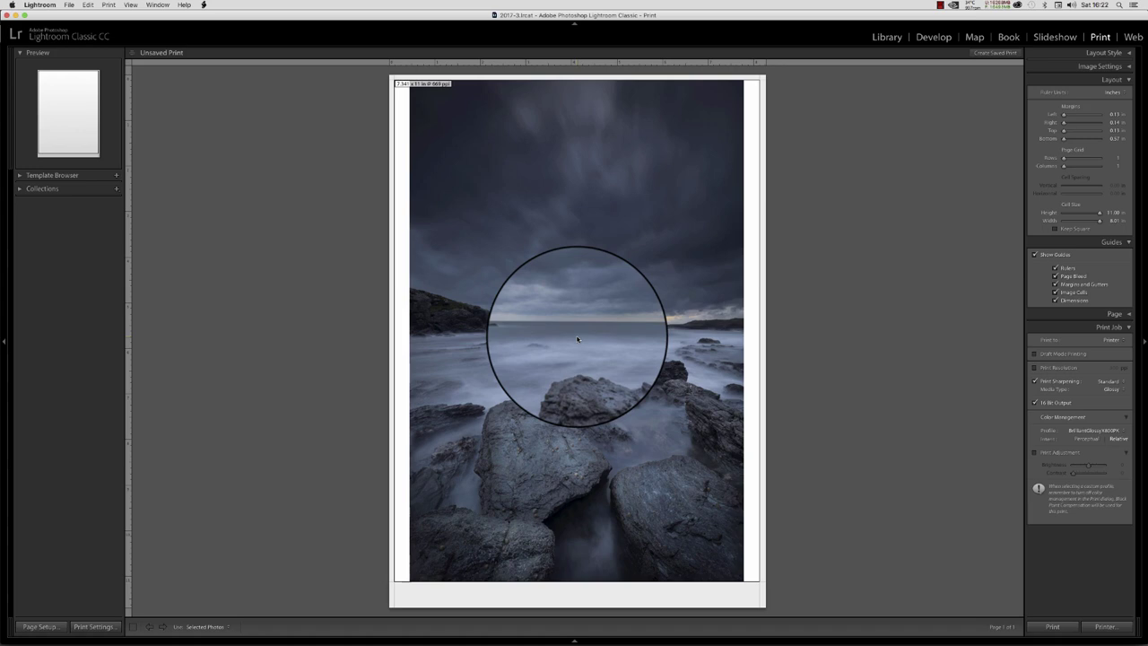
# Step: Switch the Page Setup paper size to A3
pyautogui.click(39, 627)
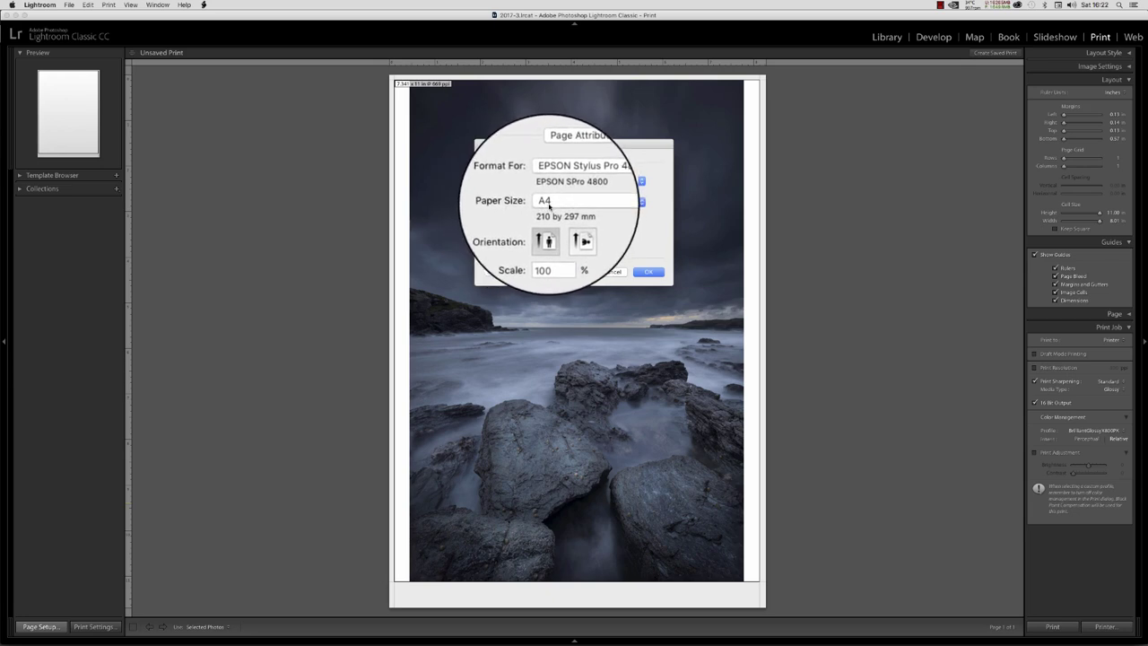
pyautogui.click(641, 204)
pyautogui.moveTo(573, 193)
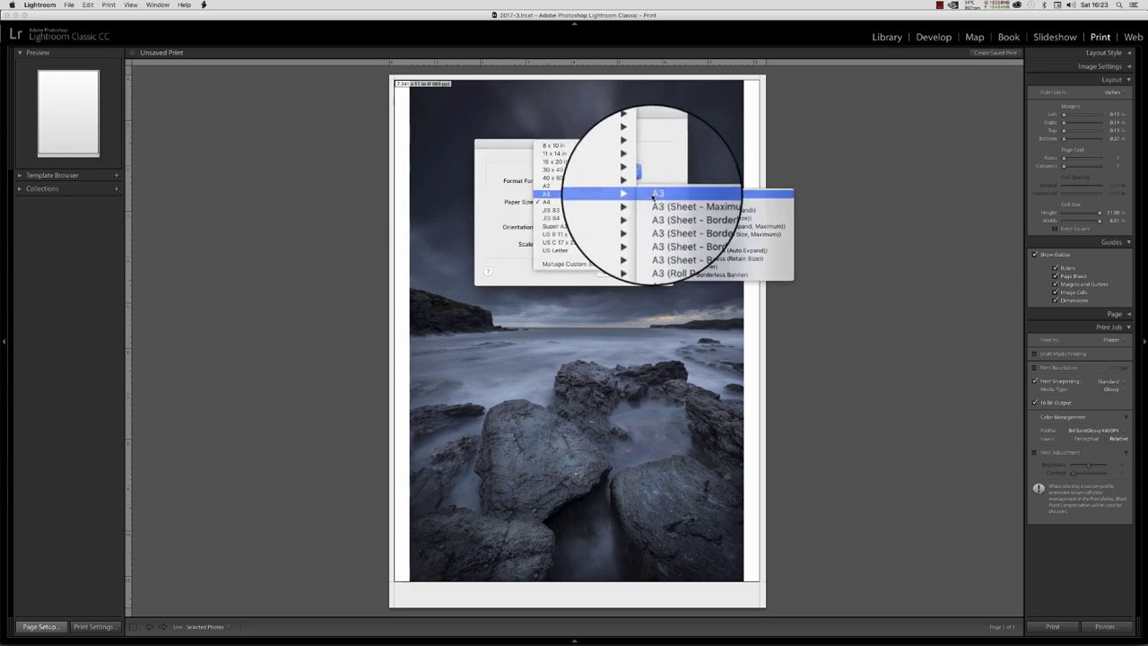
pyautogui.click(649, 196)
pyautogui.click(646, 273)
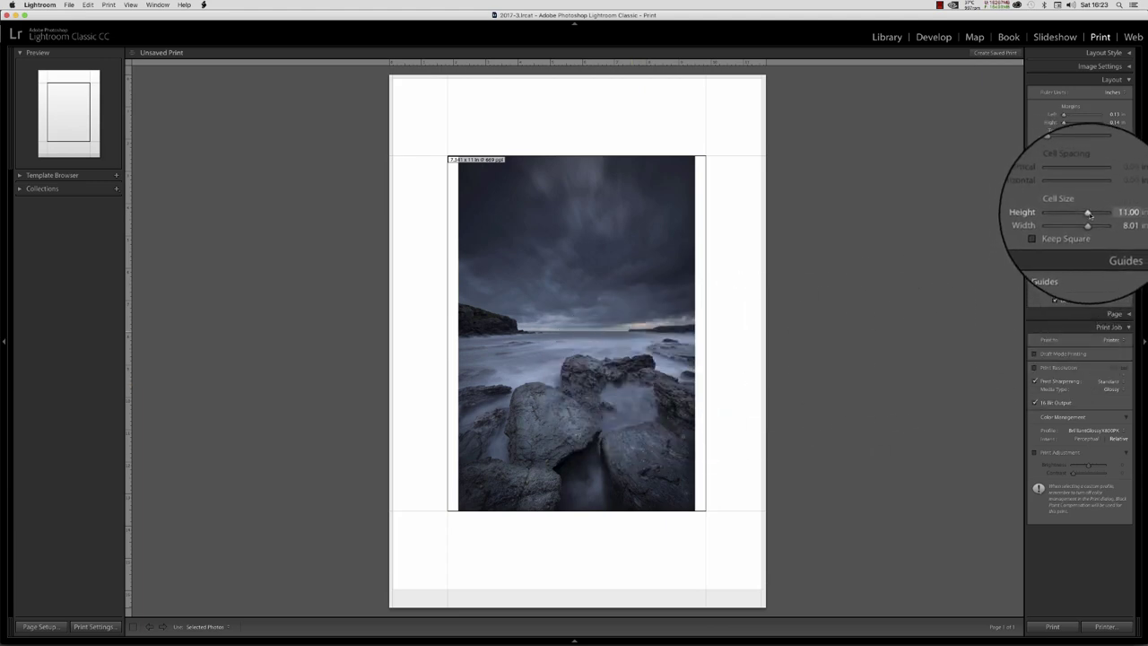
# Step: Make the photo cell taller to fill the A3 page, then change the paper size to A2
pyautogui.moveTo(1089, 211); pyautogui.dragTo(1113, 224)
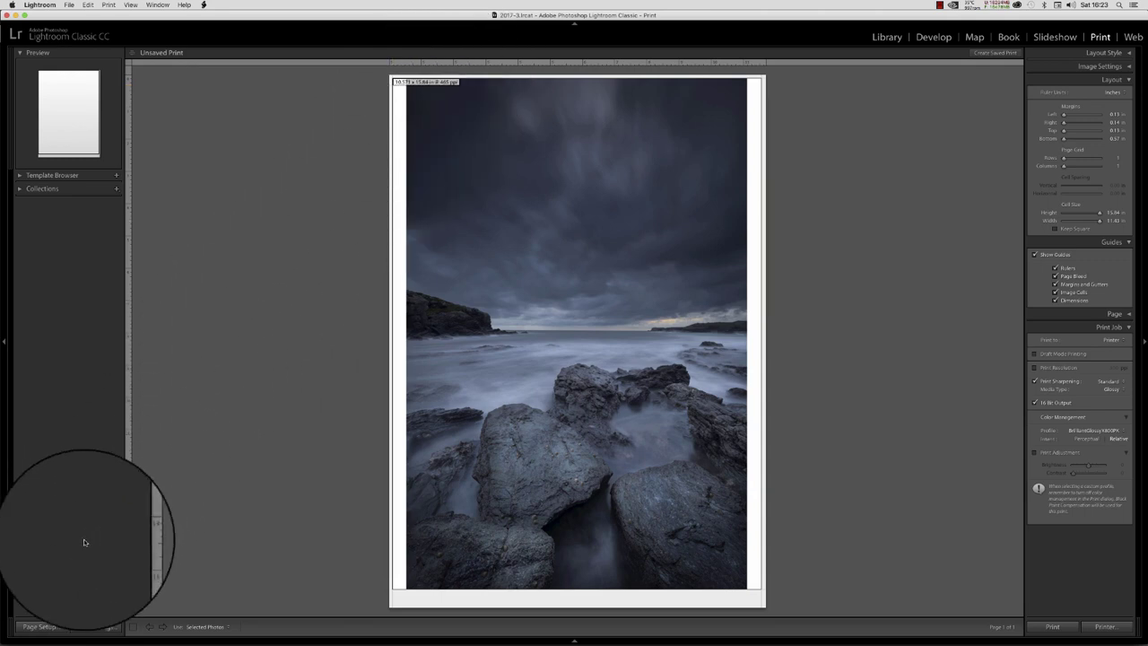
pyautogui.click(39, 626)
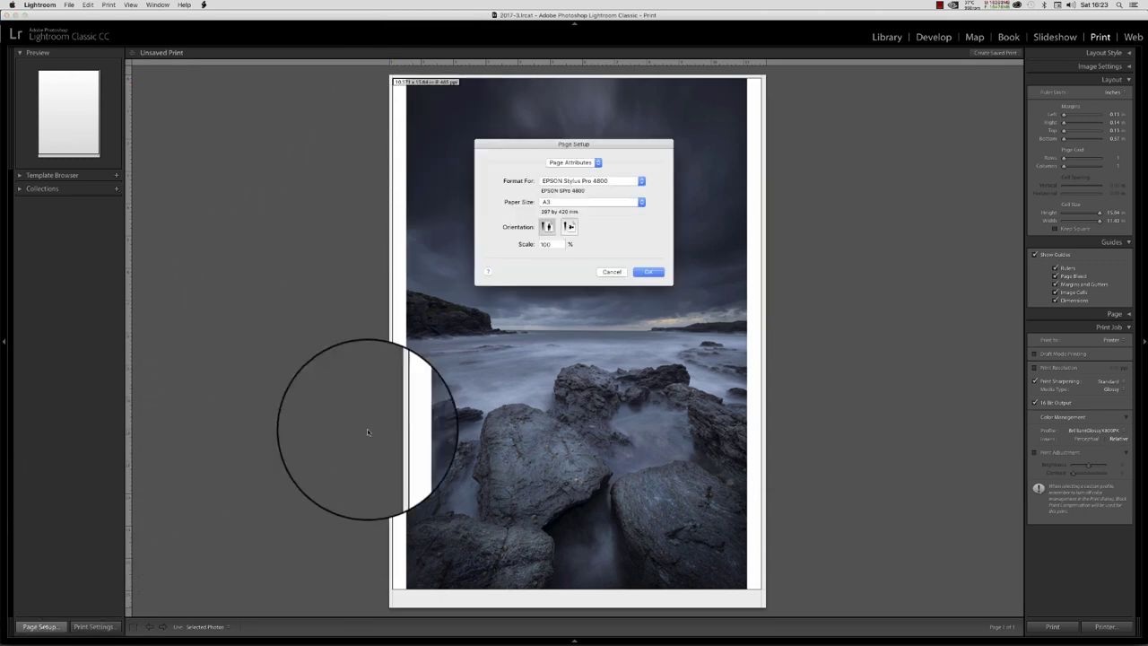
pyautogui.click(581, 203)
pyautogui.moveTo(566, 196)
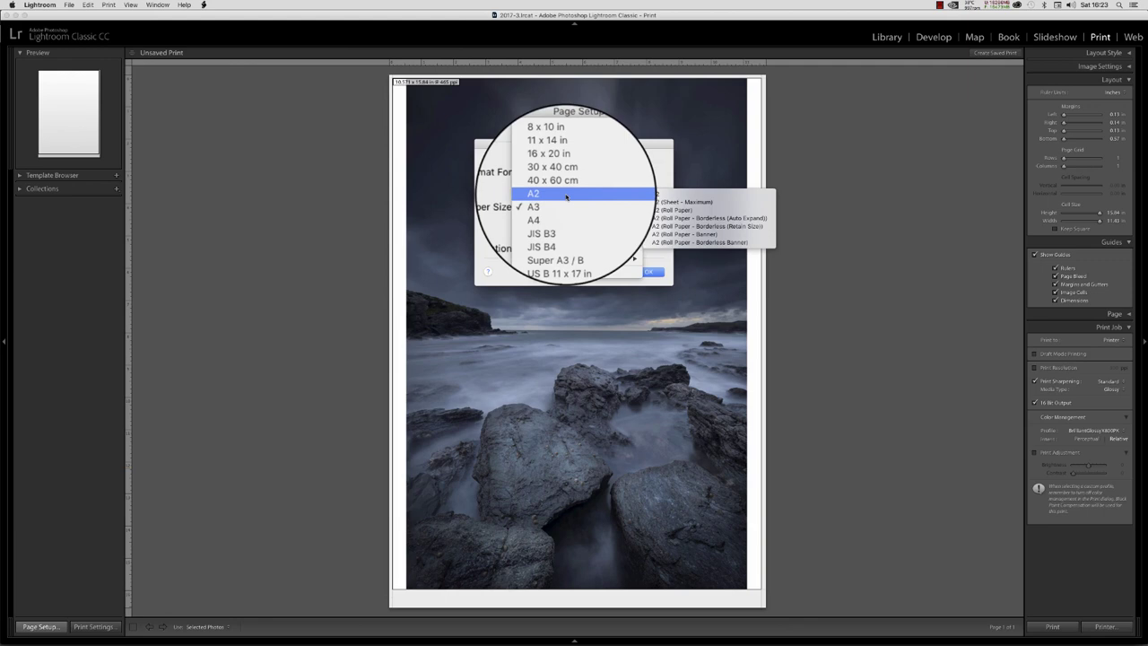
pyautogui.click(660, 194)
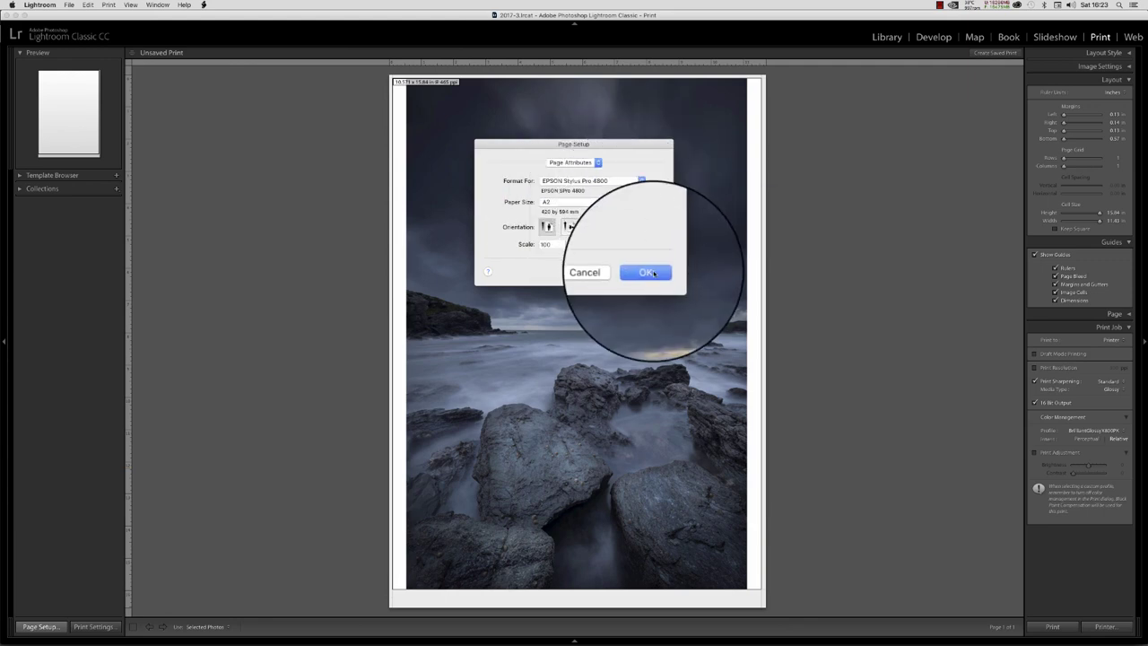
pyautogui.click(650, 272)
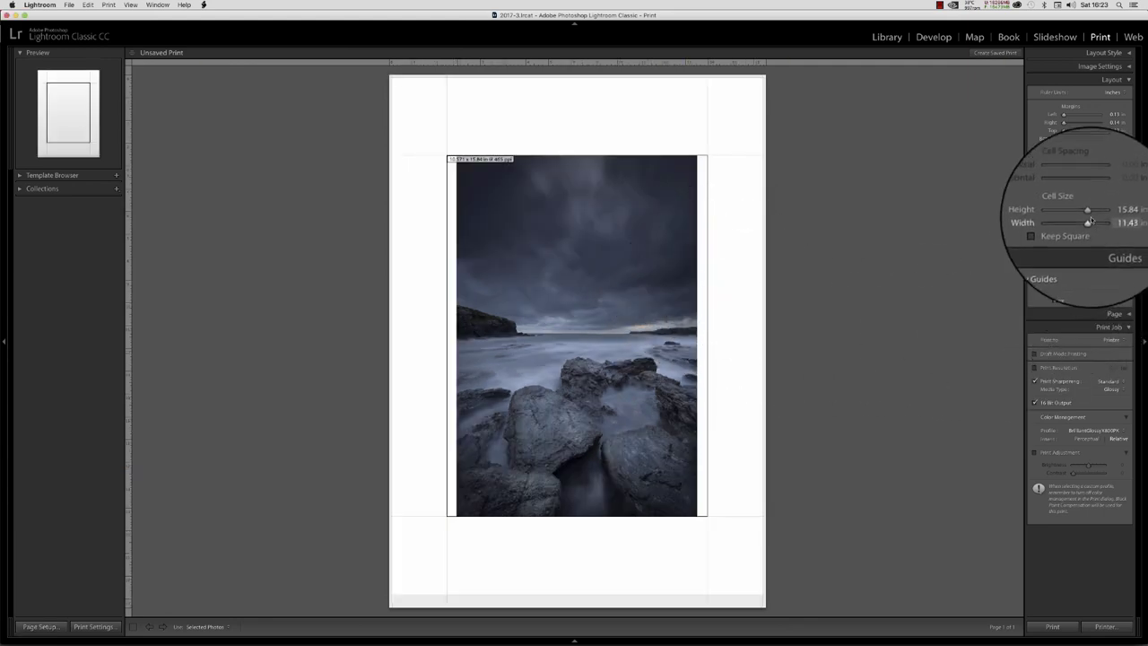
# Step: Drag the Cell Size Height slider up to 22.69 in so the seascape nearly fills the page
pyautogui.moveTo(1072, 208); pyautogui.dragTo(1098, 220)
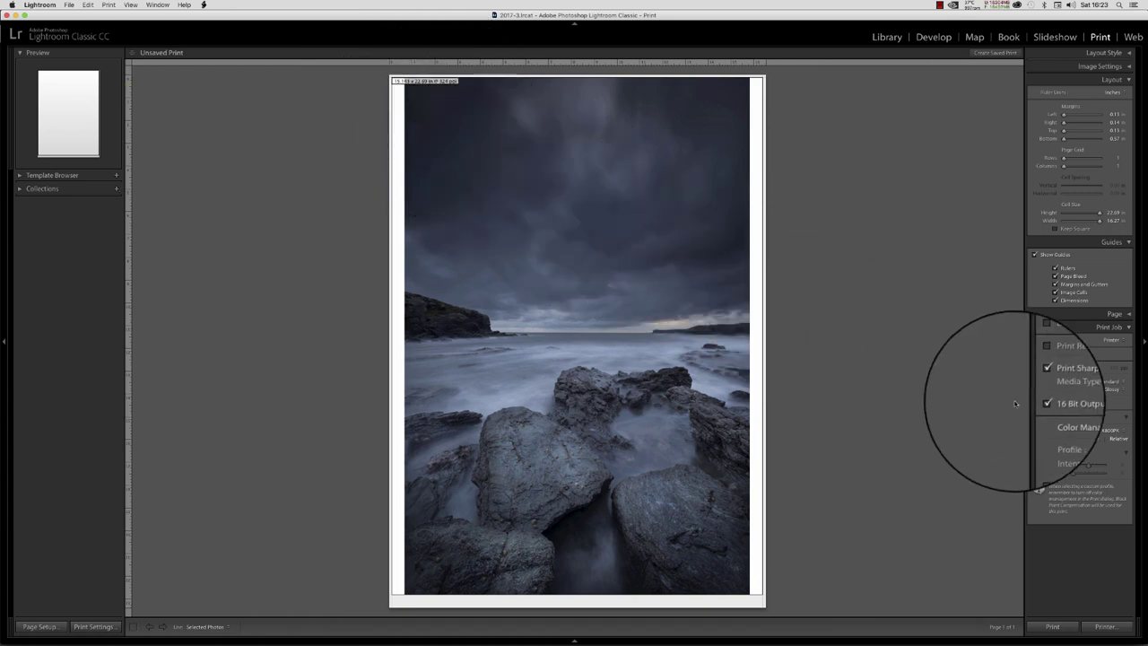
# Step: Tick the Print Resolution checkbox to fix the print at 300 ppi
pyautogui.click(1034, 368)
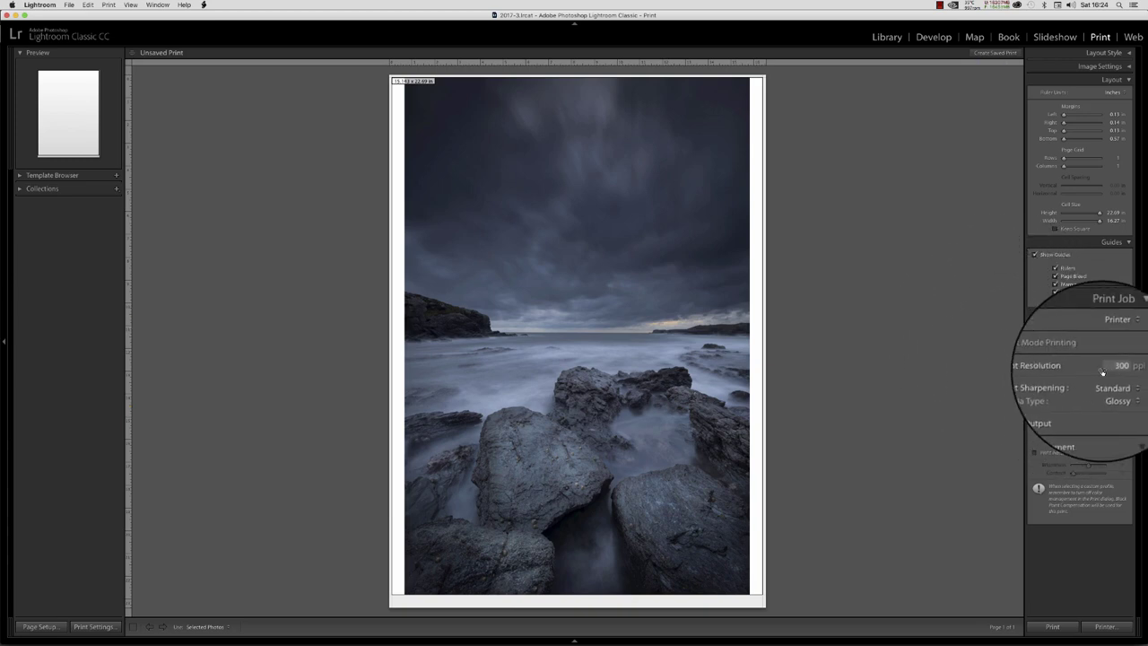
# Step: Enter 360 ppi as the Print Job panel's print resolution
pyautogui.click(1114, 365)
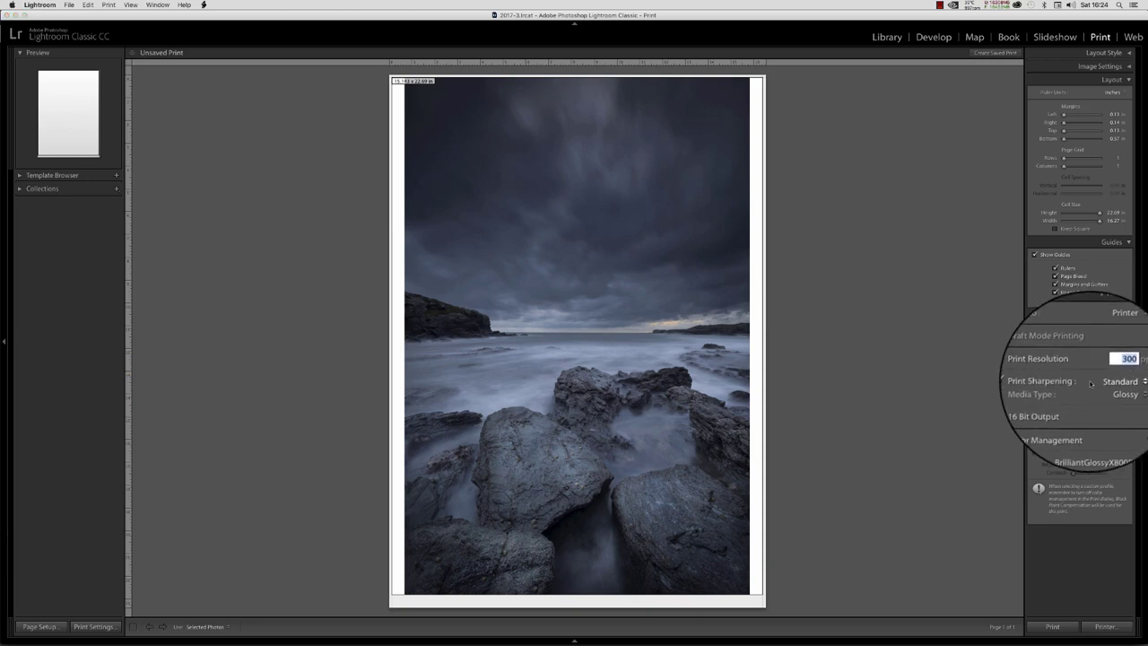
pyautogui.write('360')
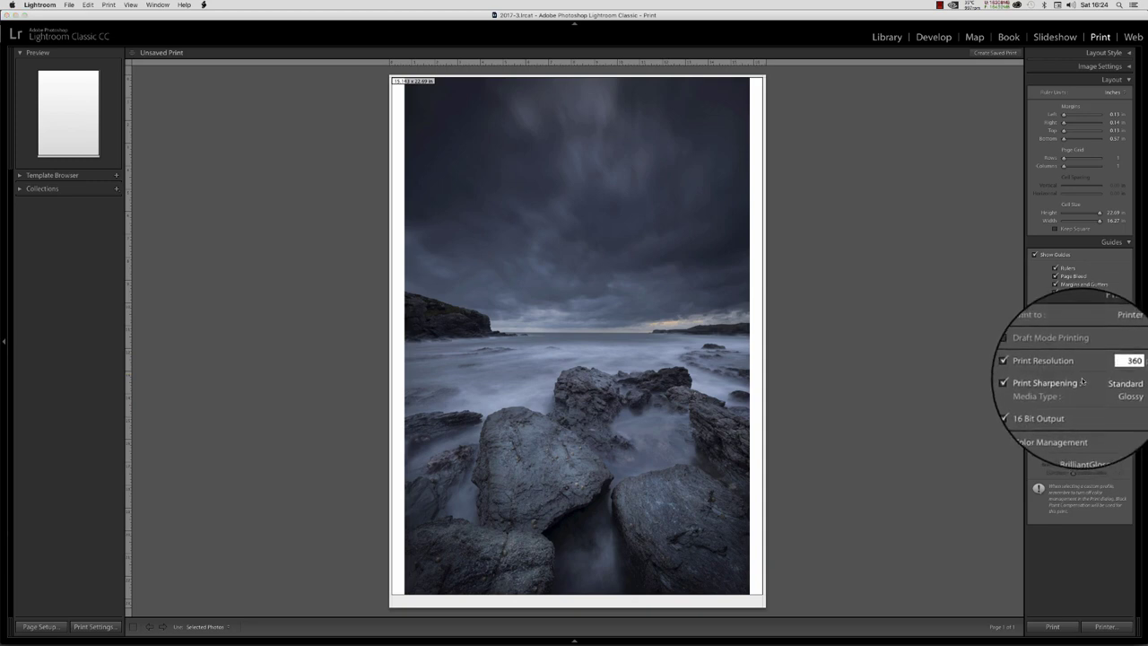
pyautogui.press('Return')
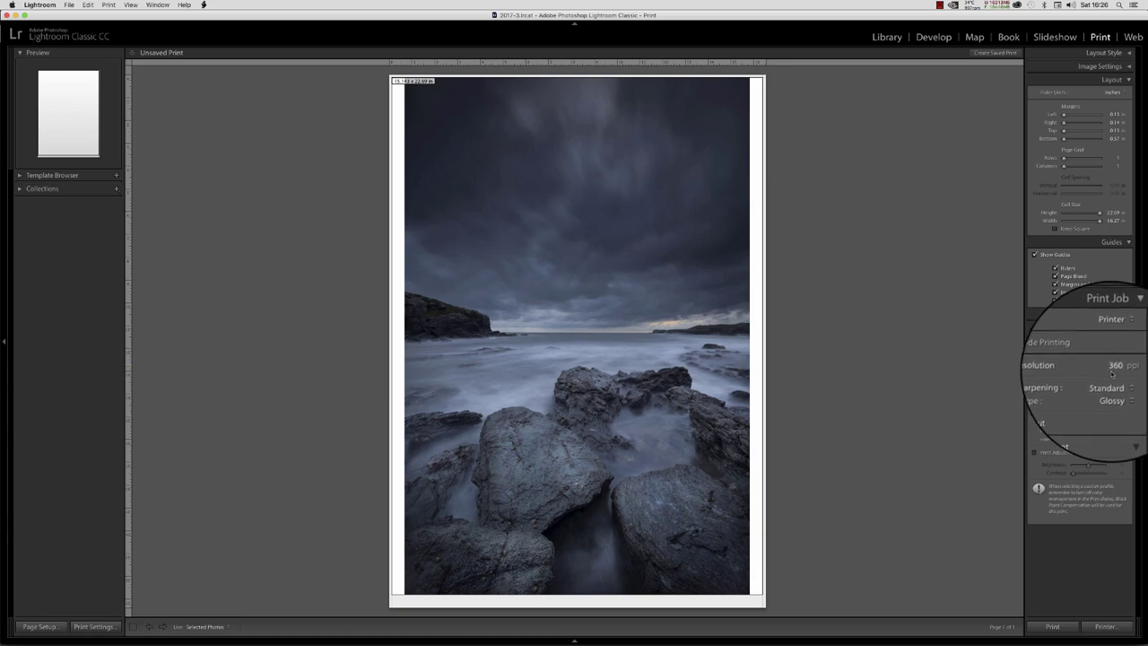
pyautogui.click(1113, 367)
pyautogui.write('300')
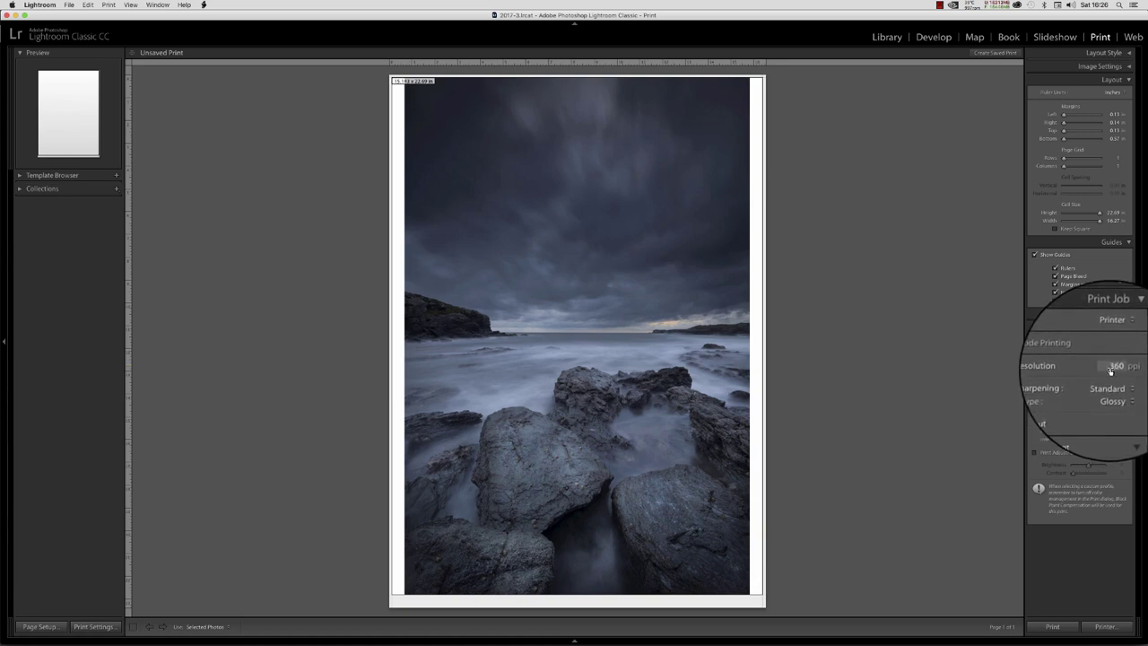
pyautogui.press('Return')
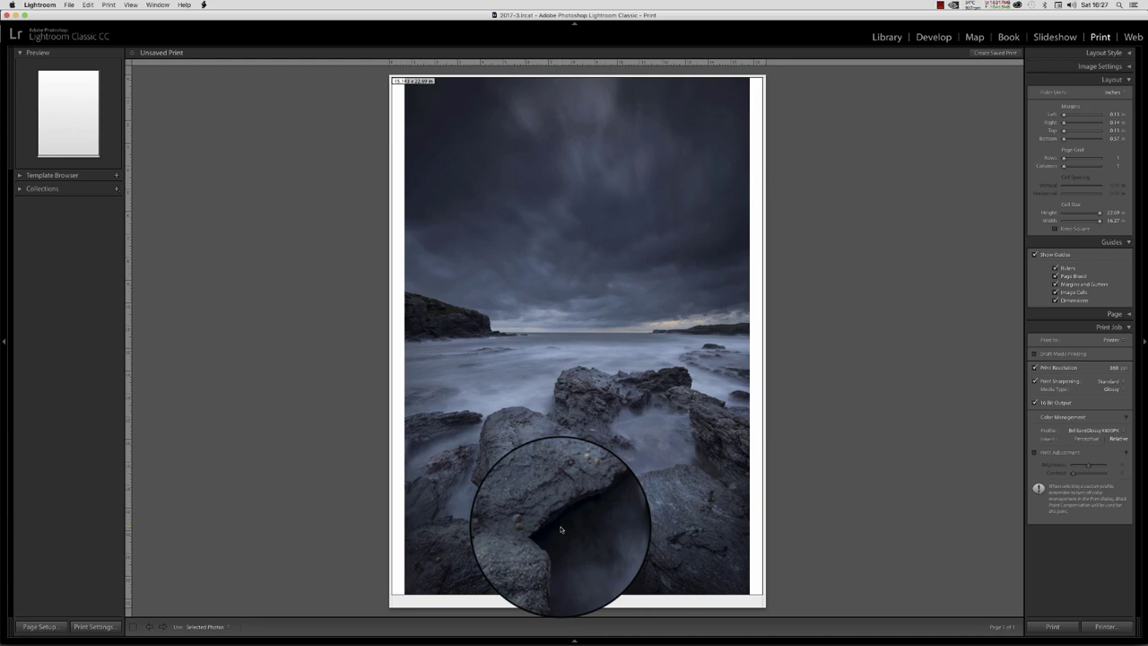
# Step: Check the Epson Stylus Pro 4800 prints at SuperPhoto 2880 dpi and save the printer settings
pyautogui.click(93, 626)
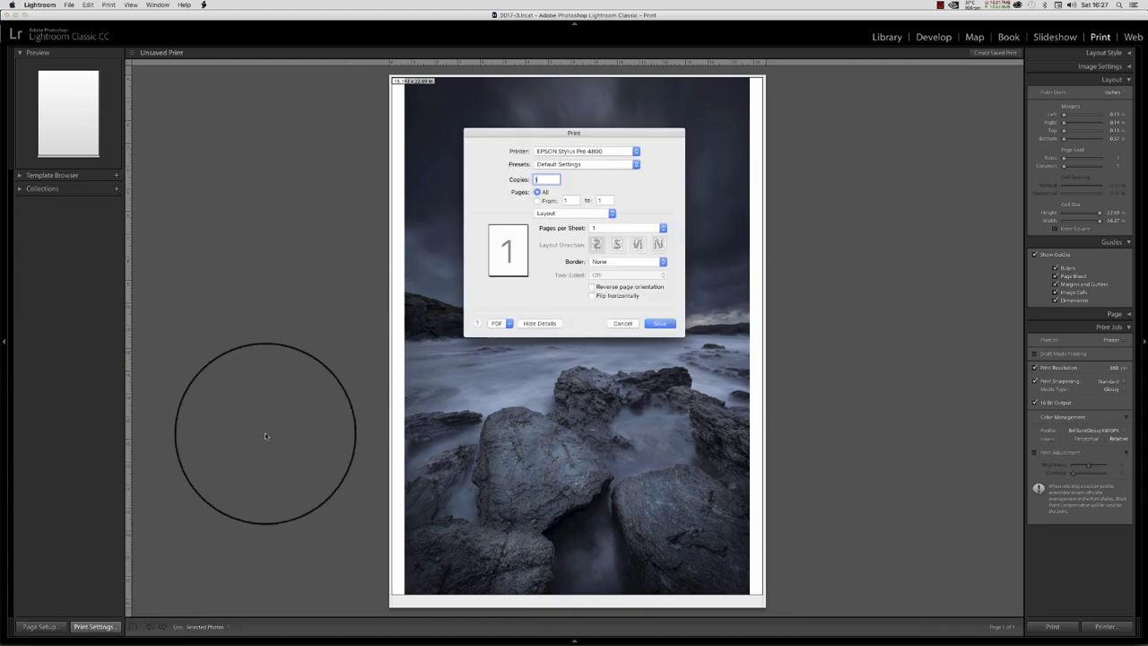
pyautogui.click(604, 216)
pyautogui.click(556, 247)
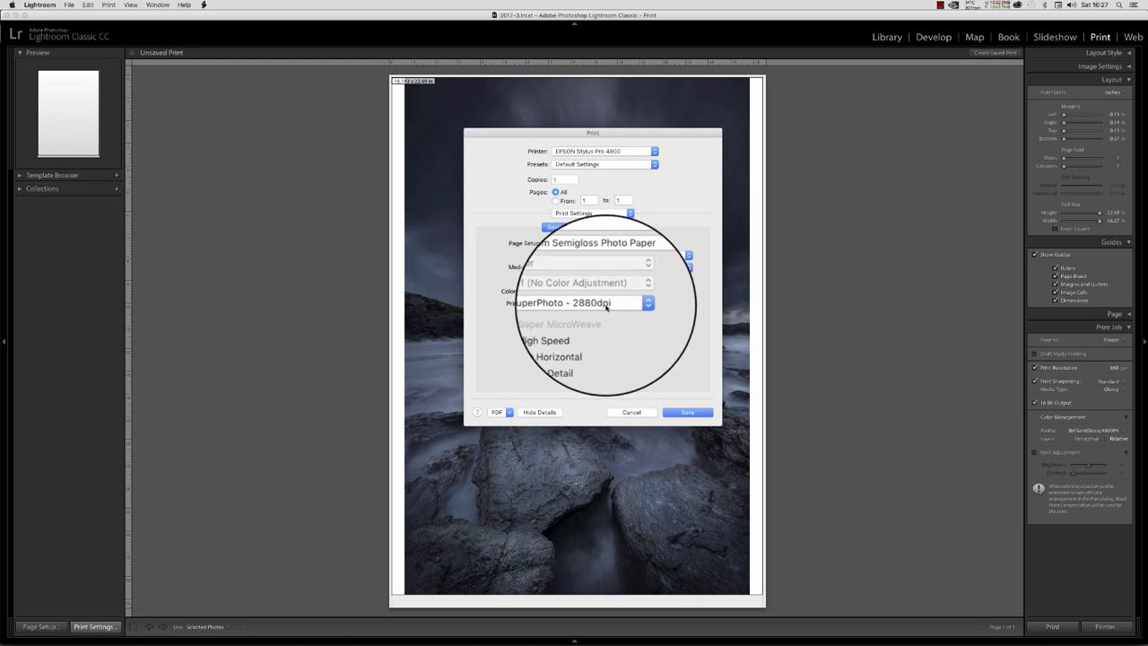
pyautogui.click(686, 412)
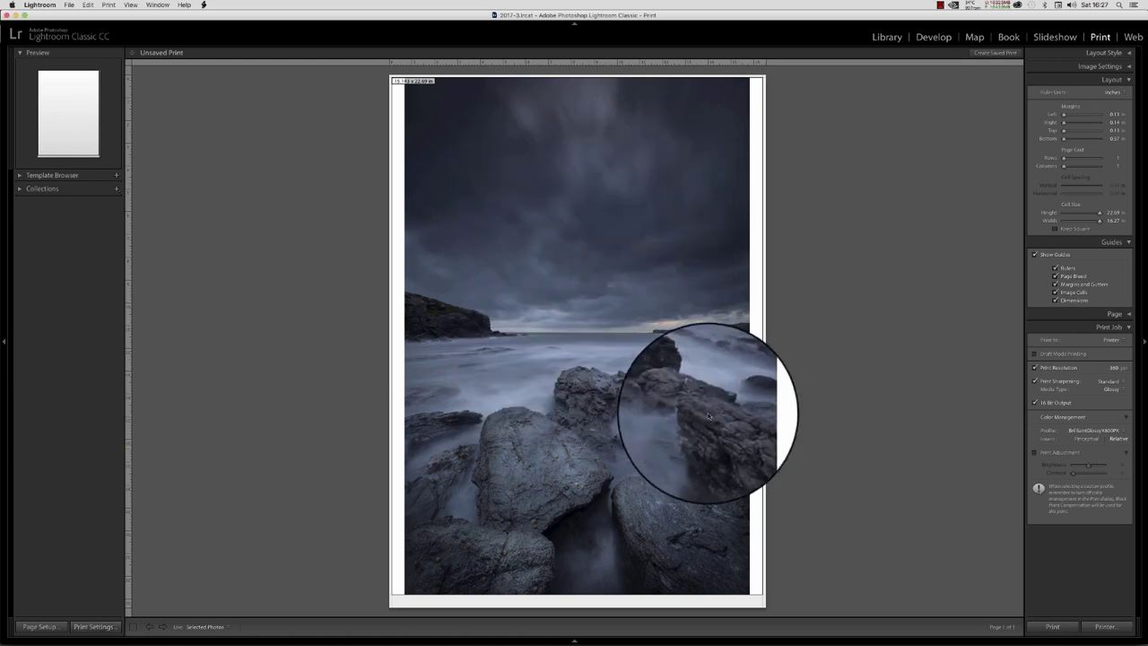
pyautogui.click(1115, 368)
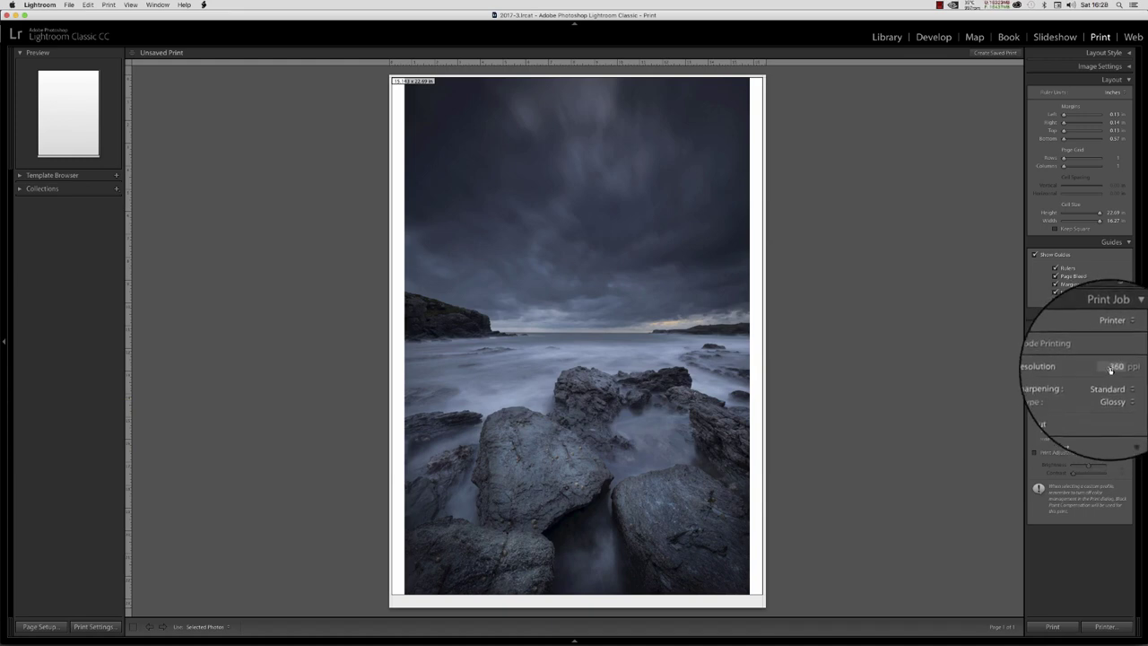
pyautogui.click(1117, 367)
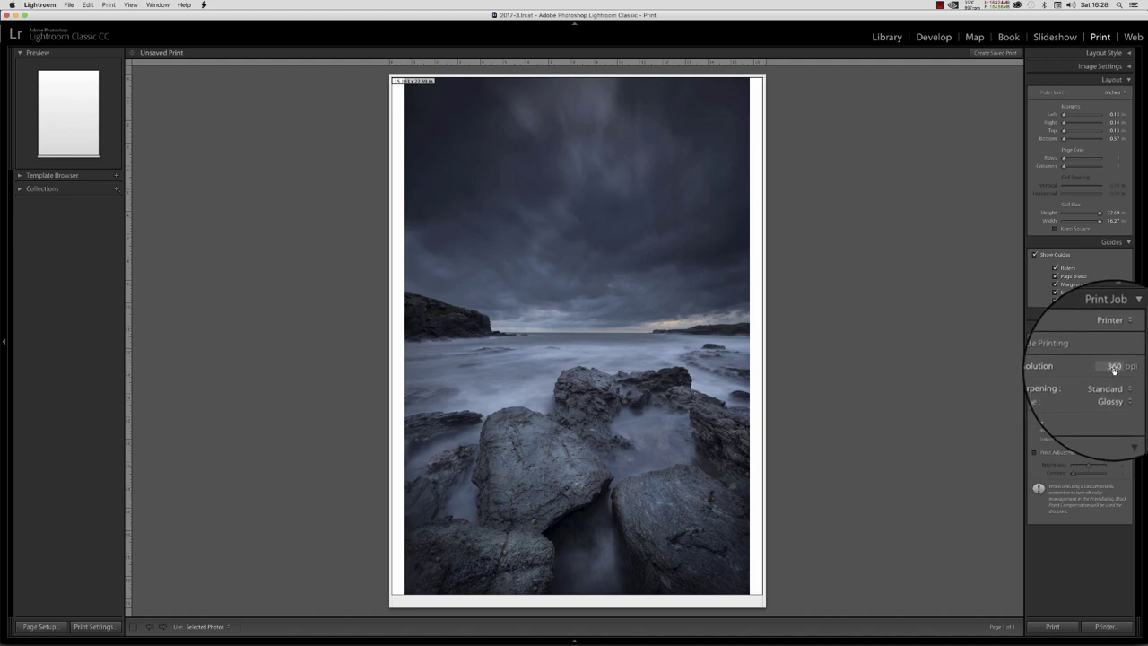
pyautogui.press('Return')
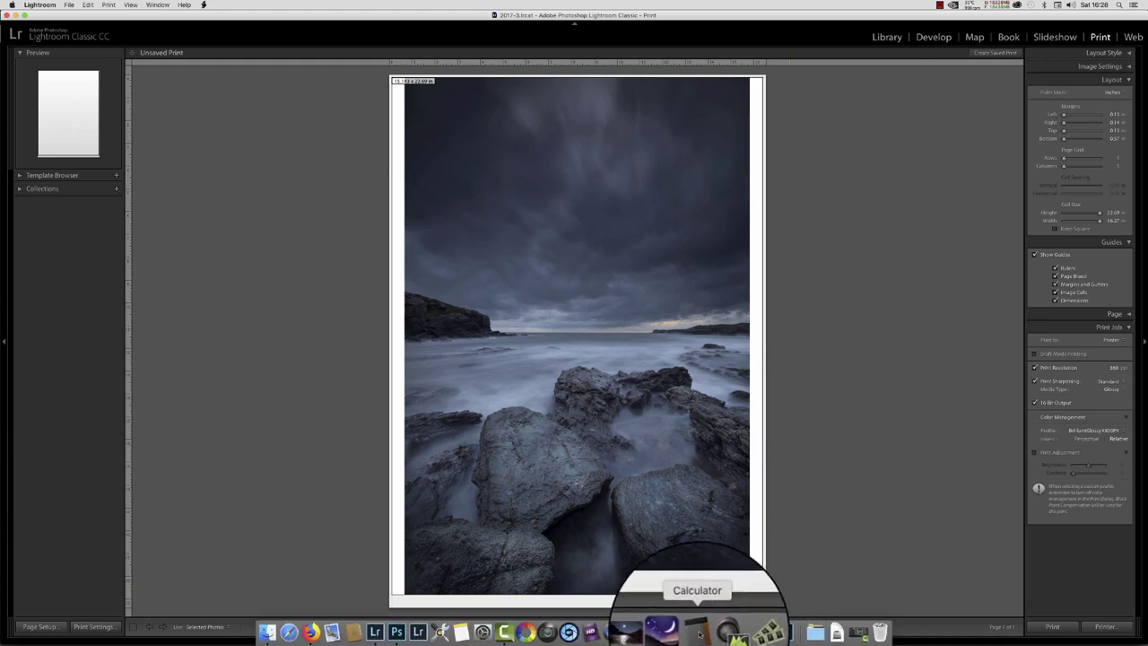
# Step: Compute 2880 ÷ 360 = 8 in Calculator
pyautogui.click(689, 634)
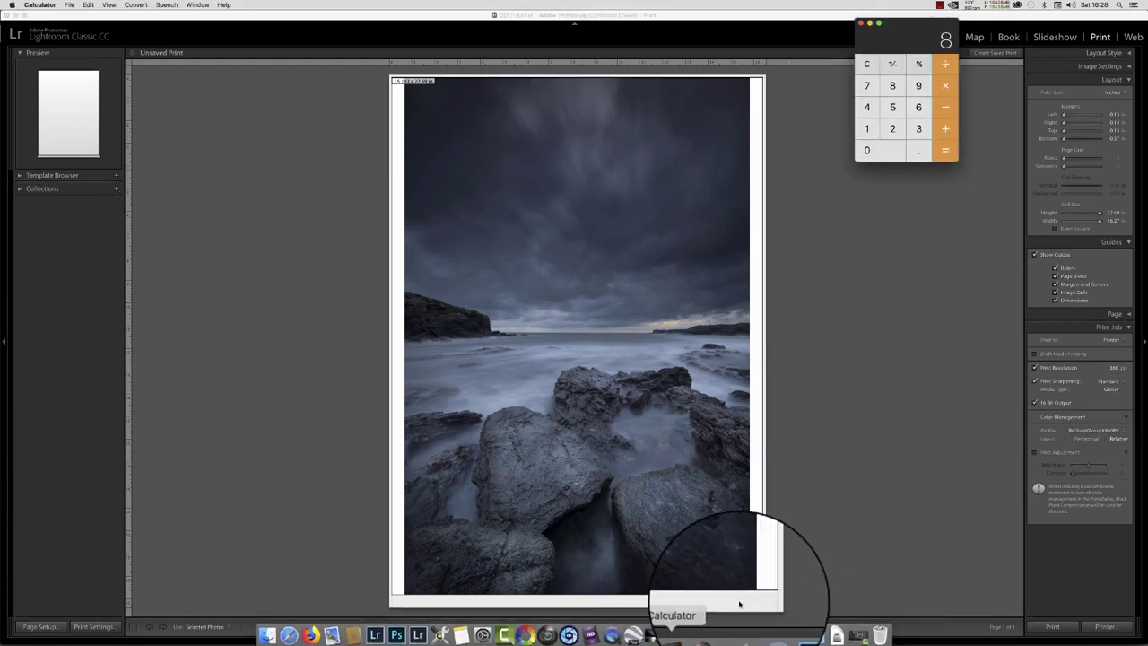
pyautogui.click(866, 64)
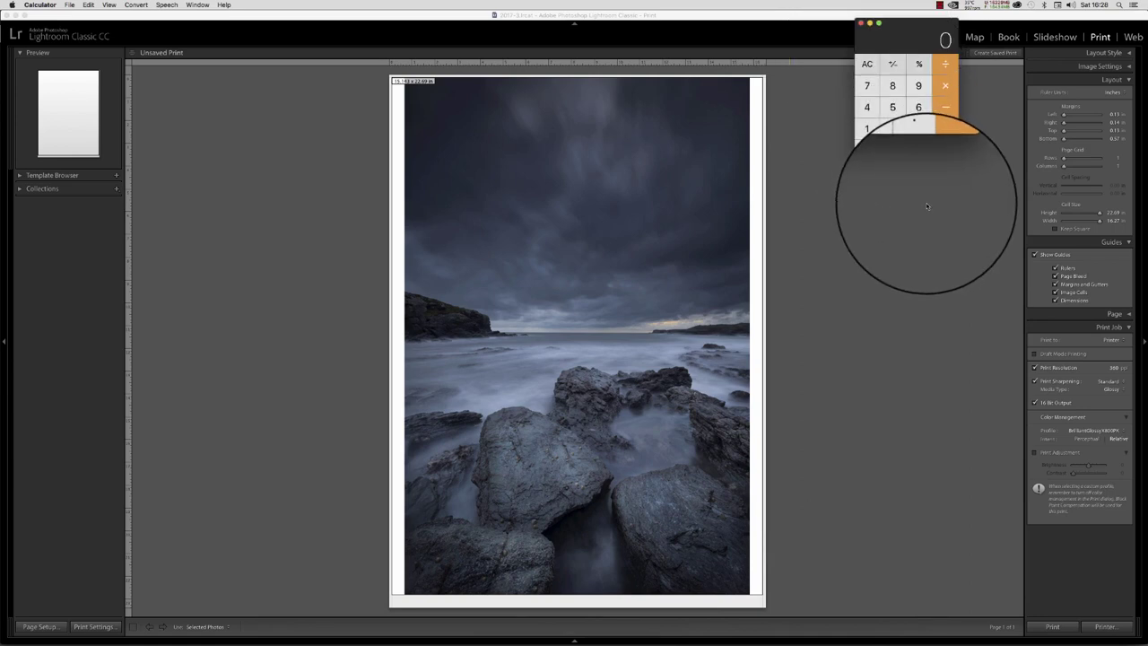
pyautogui.click(889, 126)
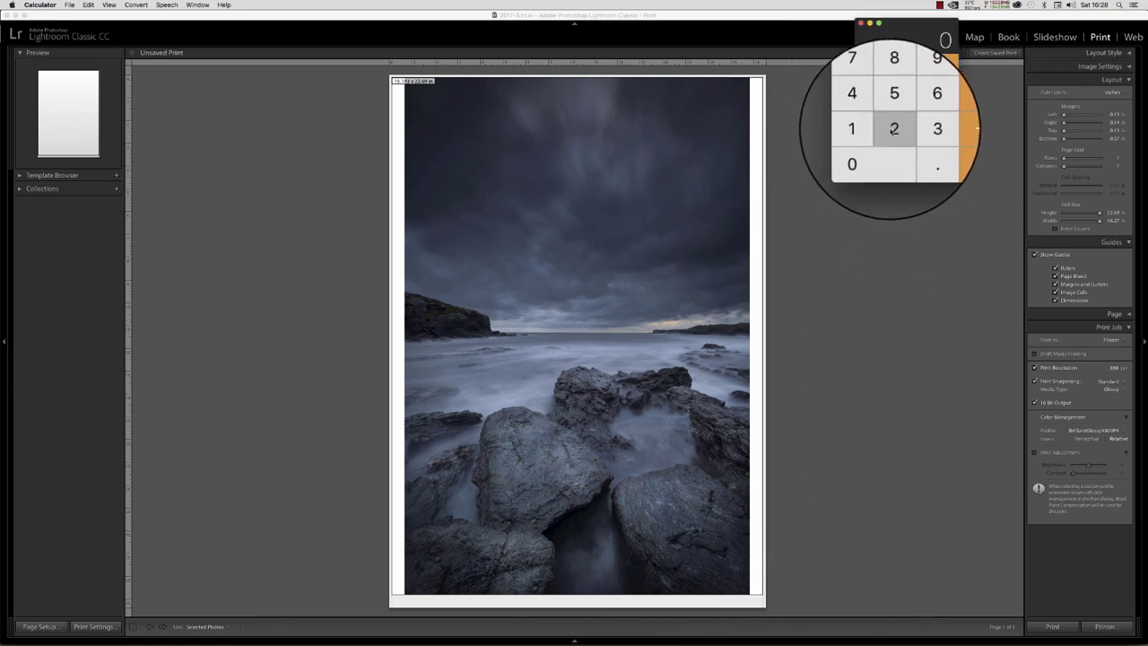
pyautogui.click(893, 87)
pyautogui.click(893, 87)
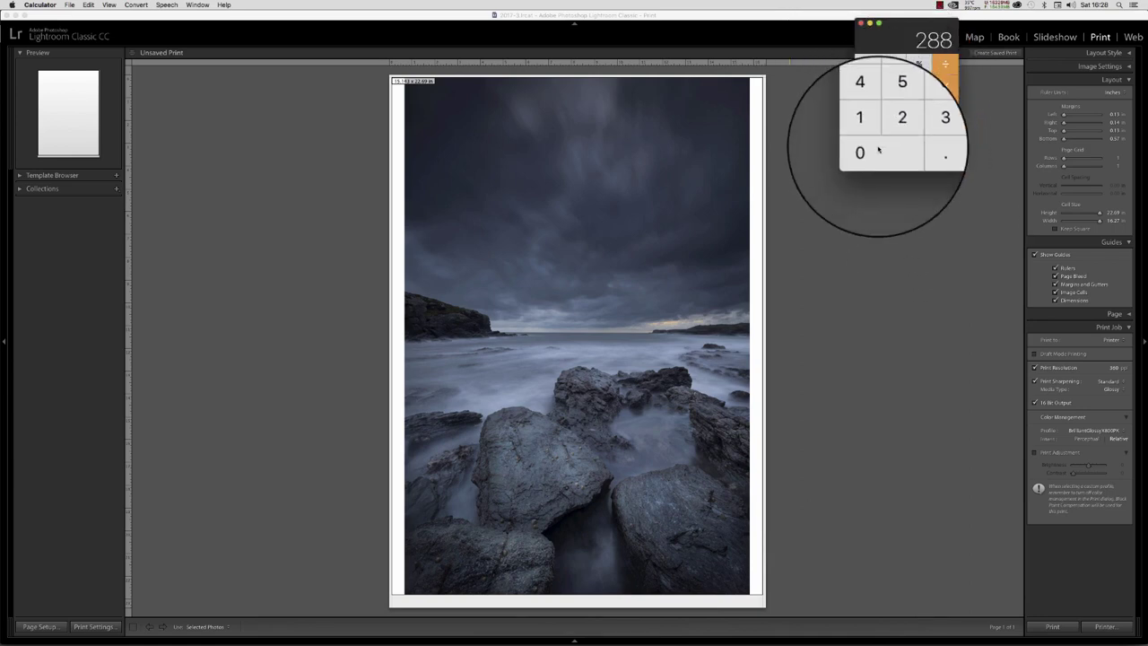
pyautogui.click(869, 155)
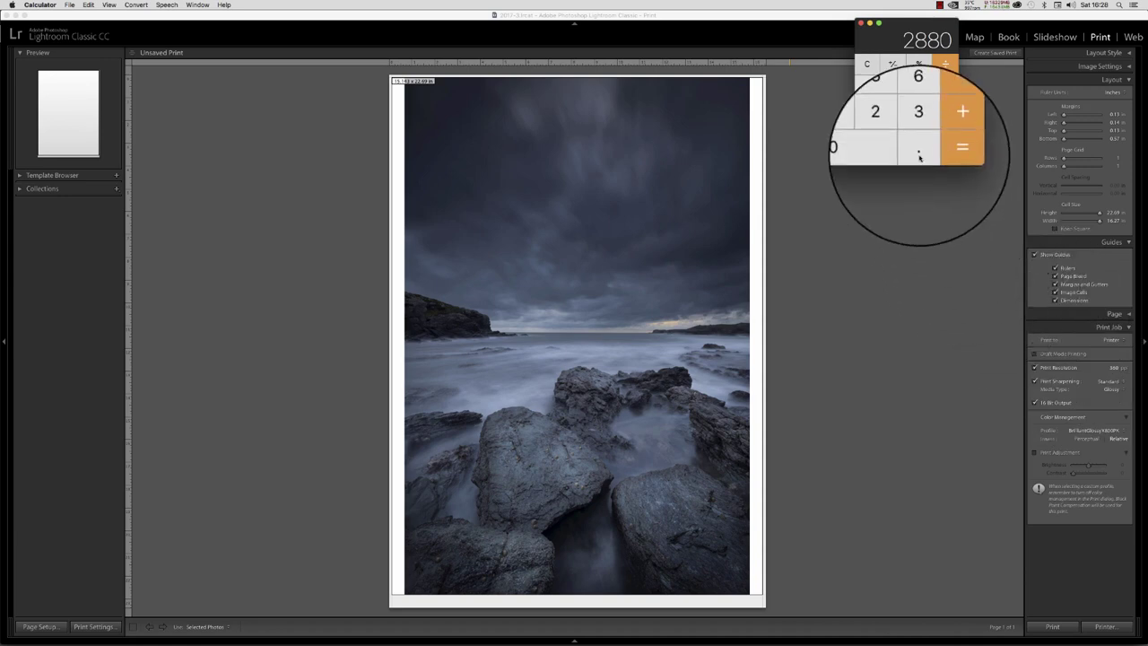
pyautogui.click(948, 72)
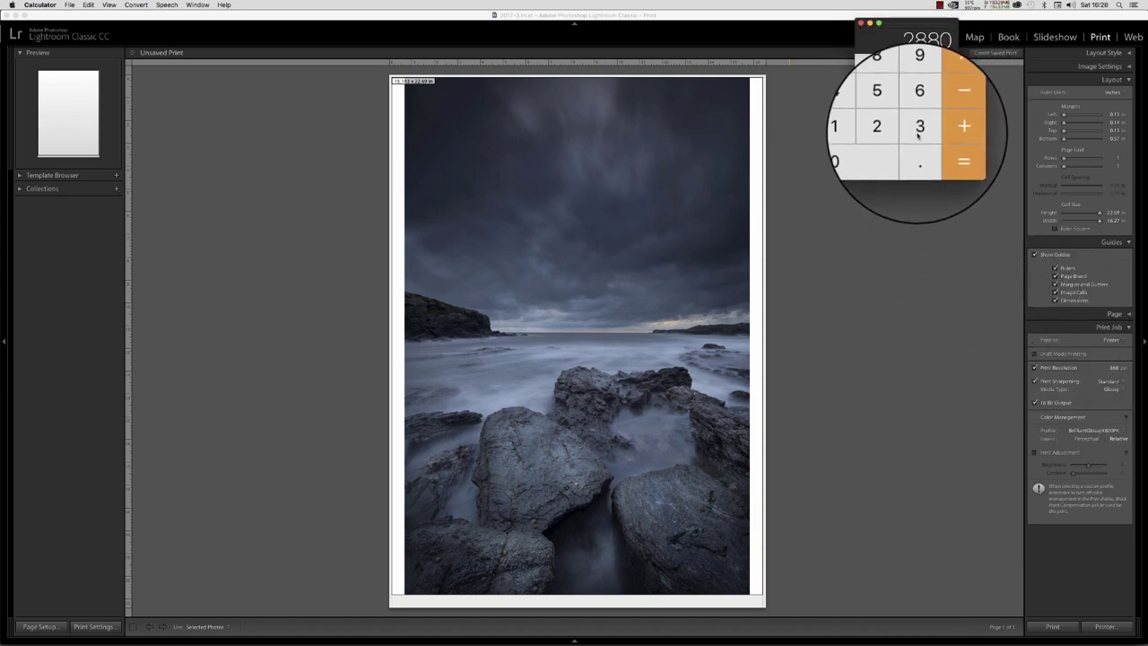
pyautogui.click(919, 130)
pyautogui.click(919, 108)
pyautogui.click(879, 152)
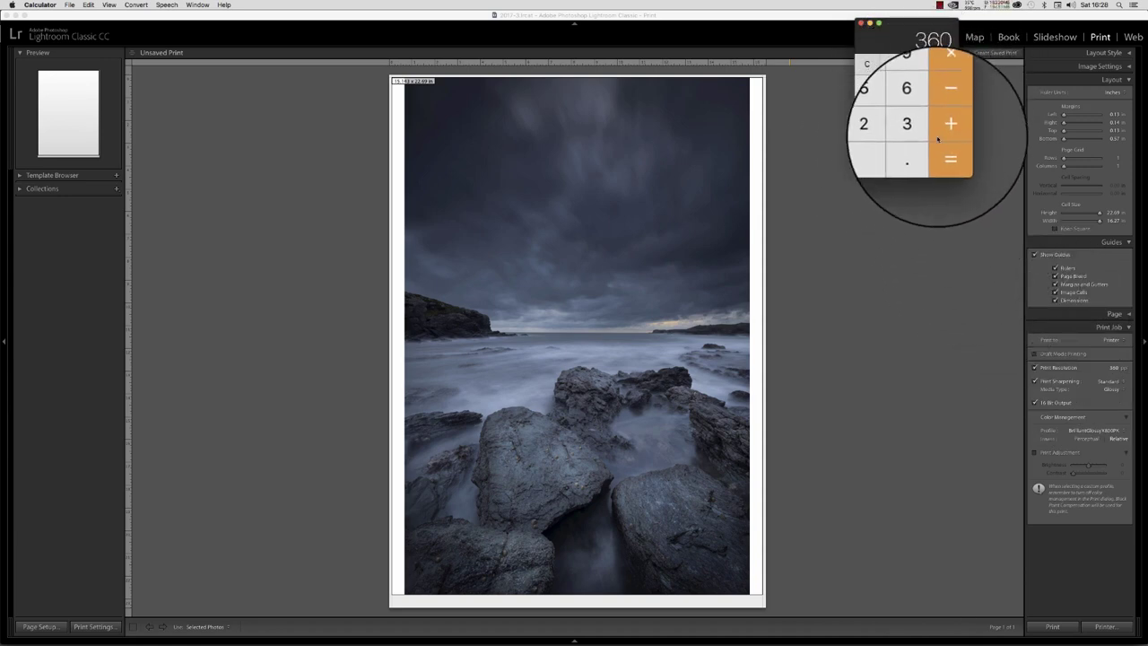
pyautogui.click(945, 154)
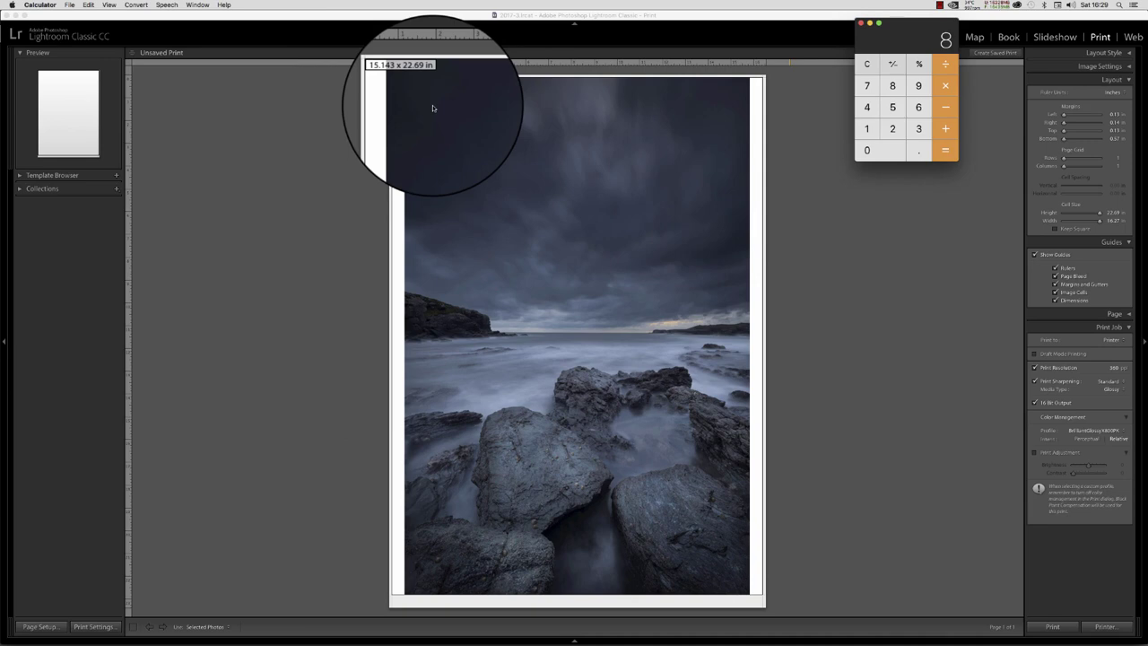
# Step: Set Lightroom's print resolution back to 300 ppi
pyautogui.click(1114, 368)
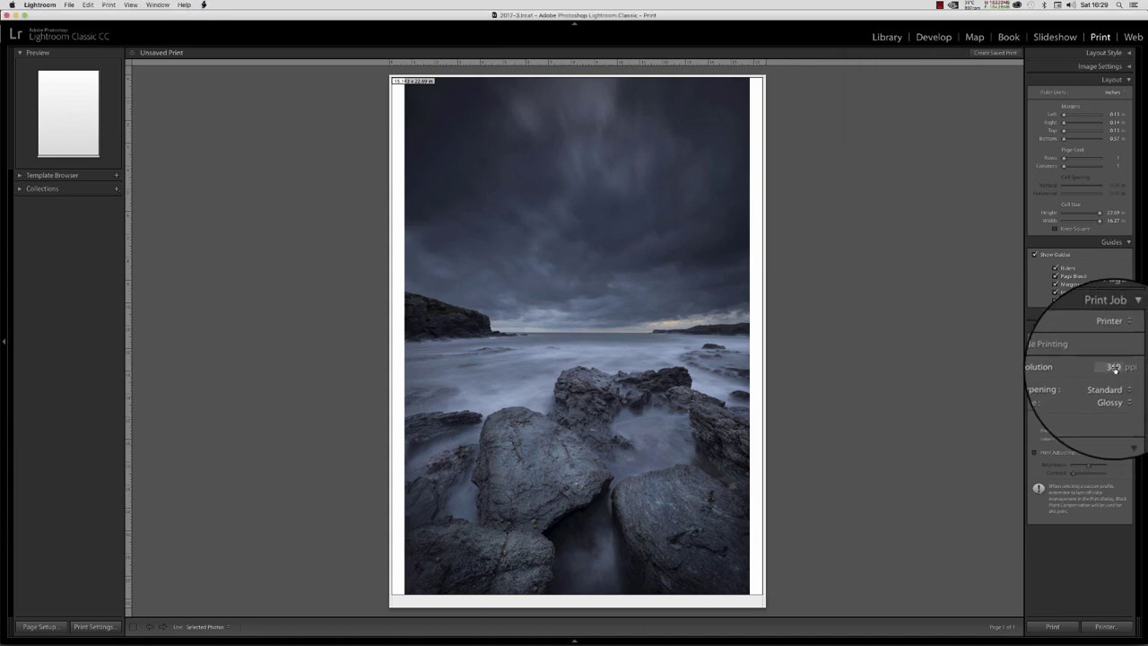
pyautogui.write('300')
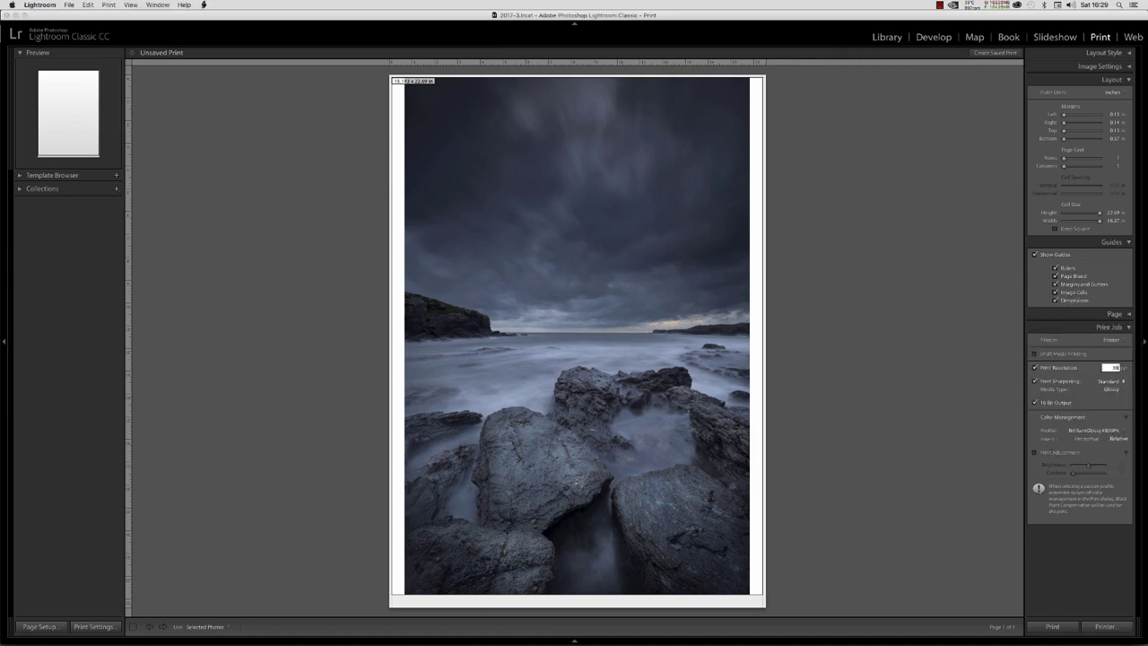
pyautogui.press('Return')
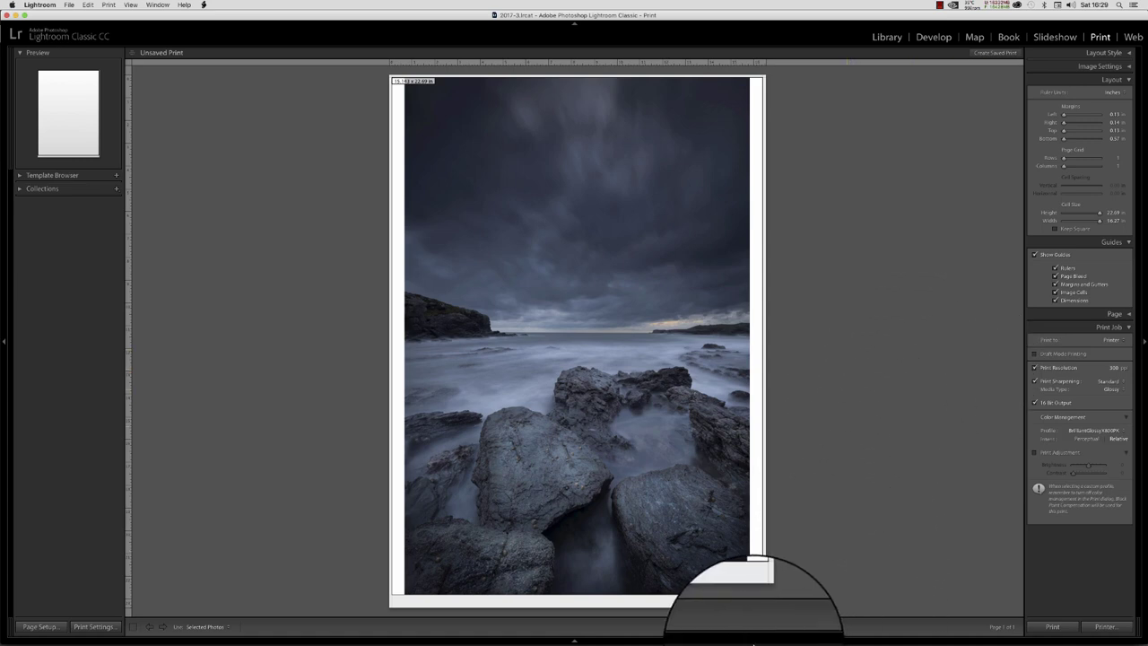
# Step: Clear Calculator and compute 2880 ÷ 300, giving 9.6
pyautogui.click(759, 643)
pyautogui.click(866, 64)
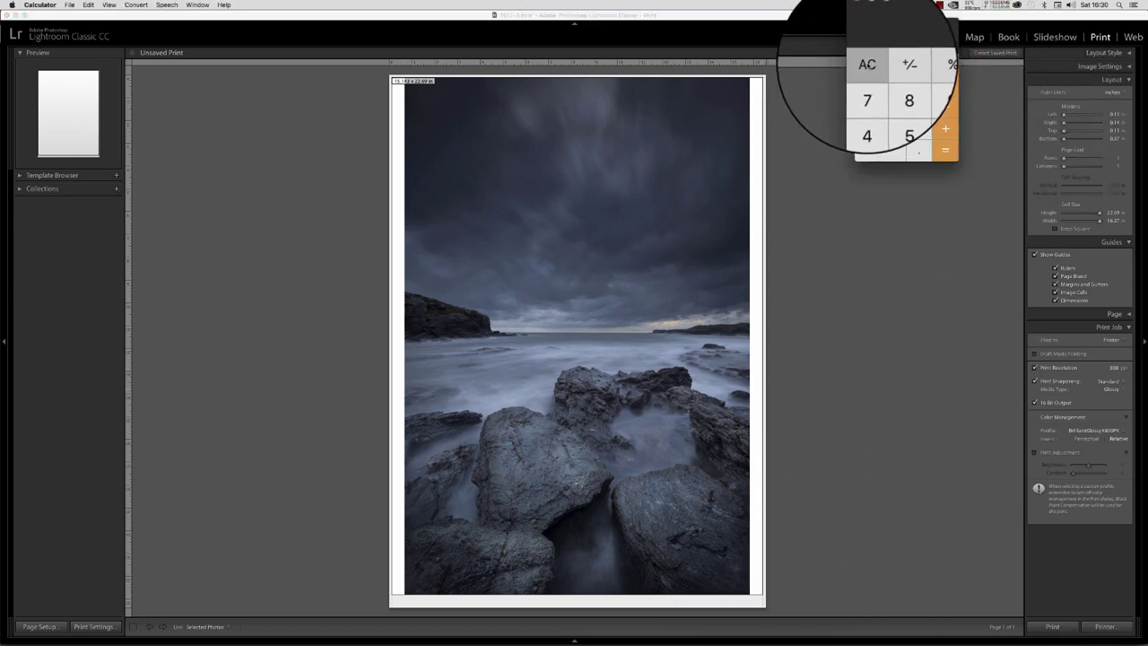
pyautogui.click(891, 122)
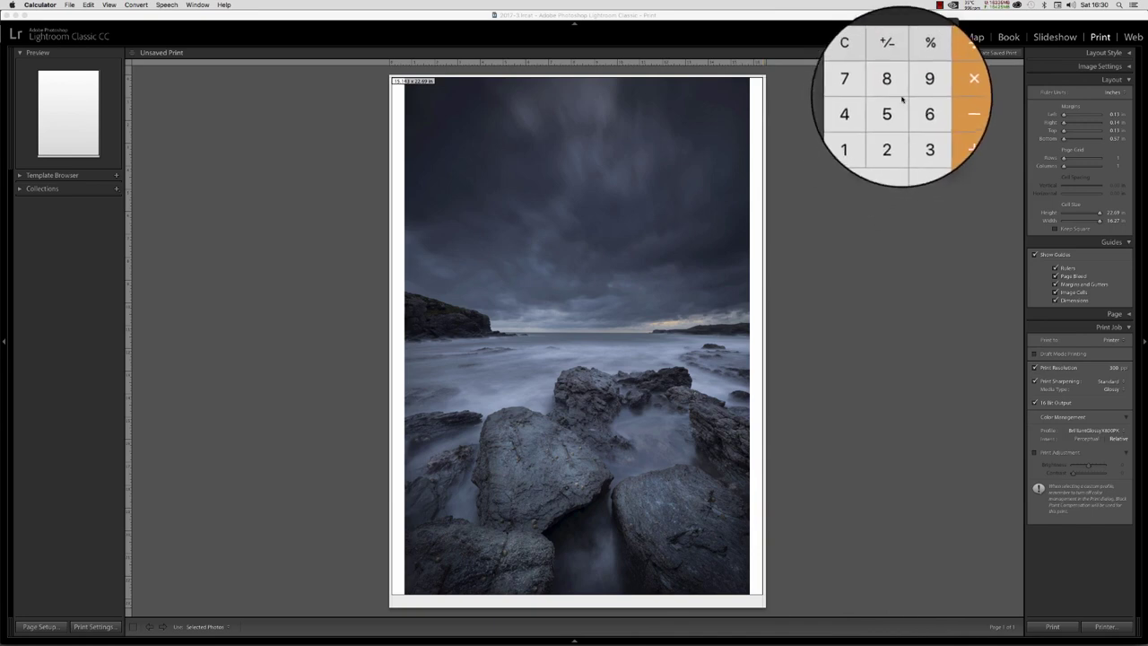
pyautogui.click(891, 86)
pyautogui.click(877, 140)
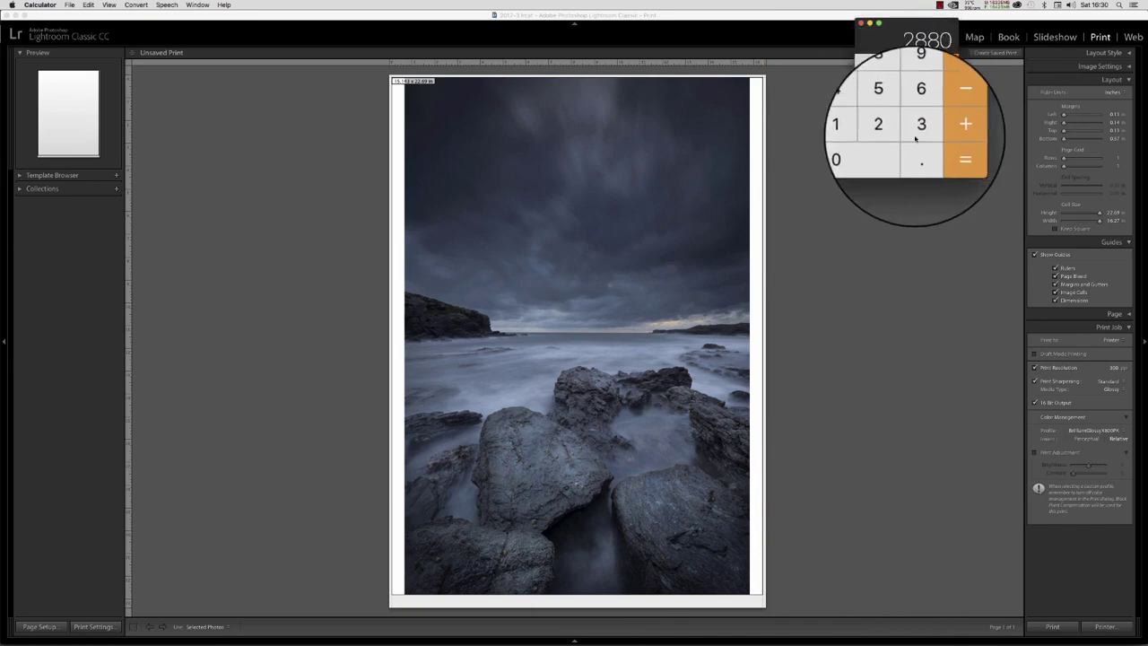
pyautogui.click(948, 66)
pyautogui.click(916, 130)
pyautogui.click(897, 148)
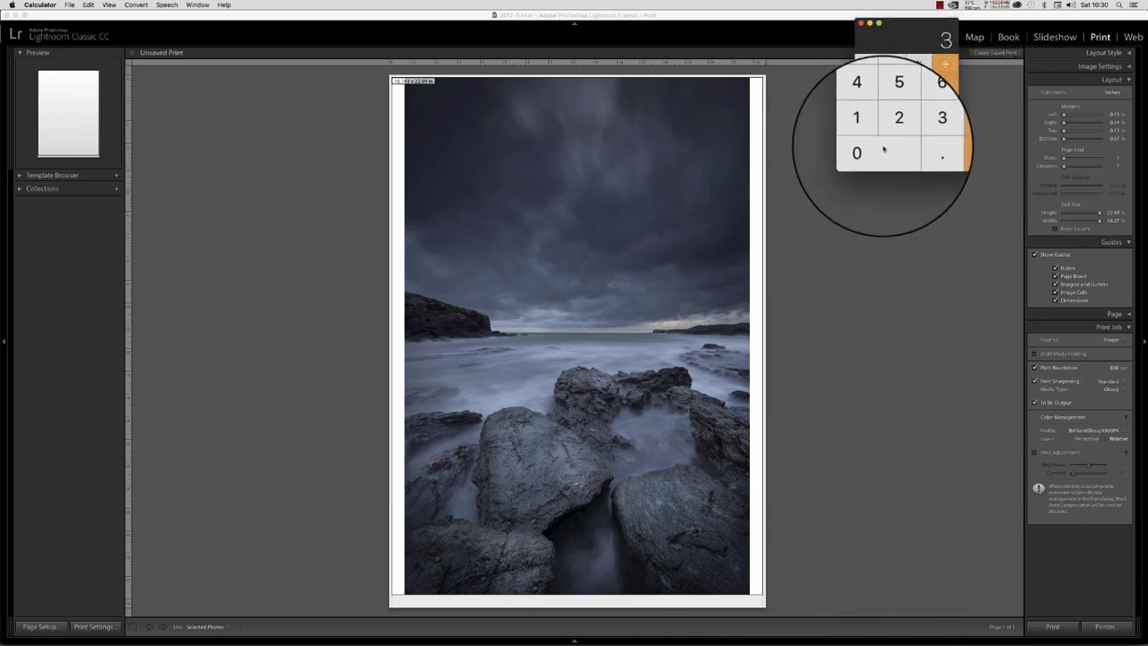
pyautogui.click(898, 153)
pyautogui.click(946, 150)
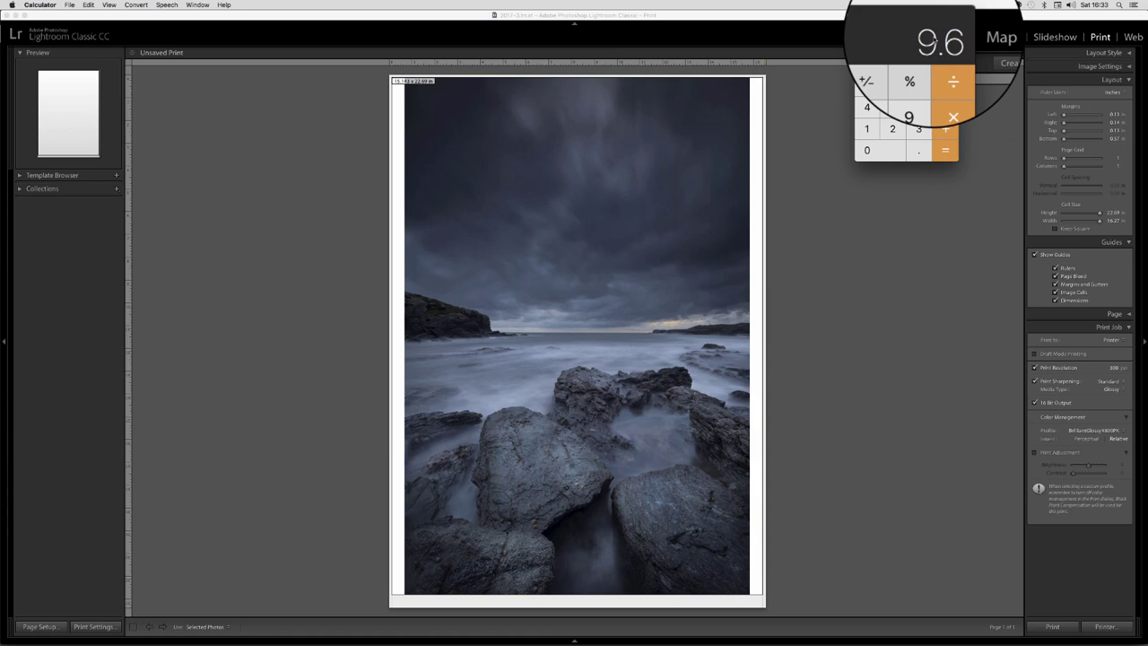
# Step: Quit Calculator, bringing back Lightroom's Print module at 300 ppi
pyautogui.click(863, 15)
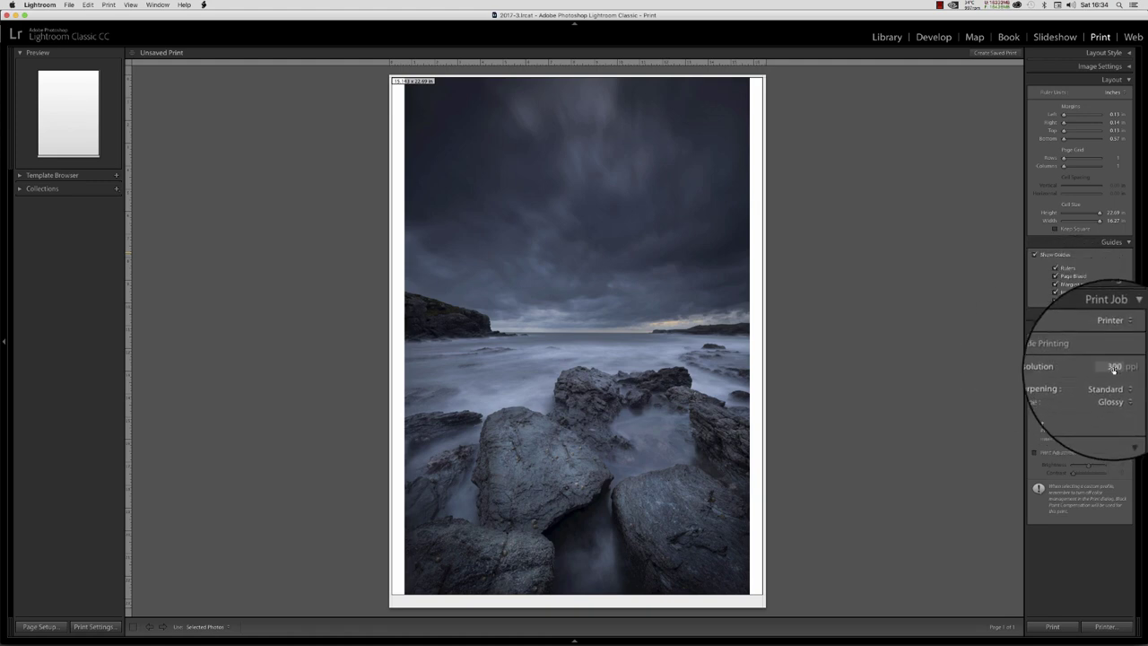
# Step: Set the Print Resolution to 360 ppi, then change it to 720 ppi
pyautogui.click(1113, 368)
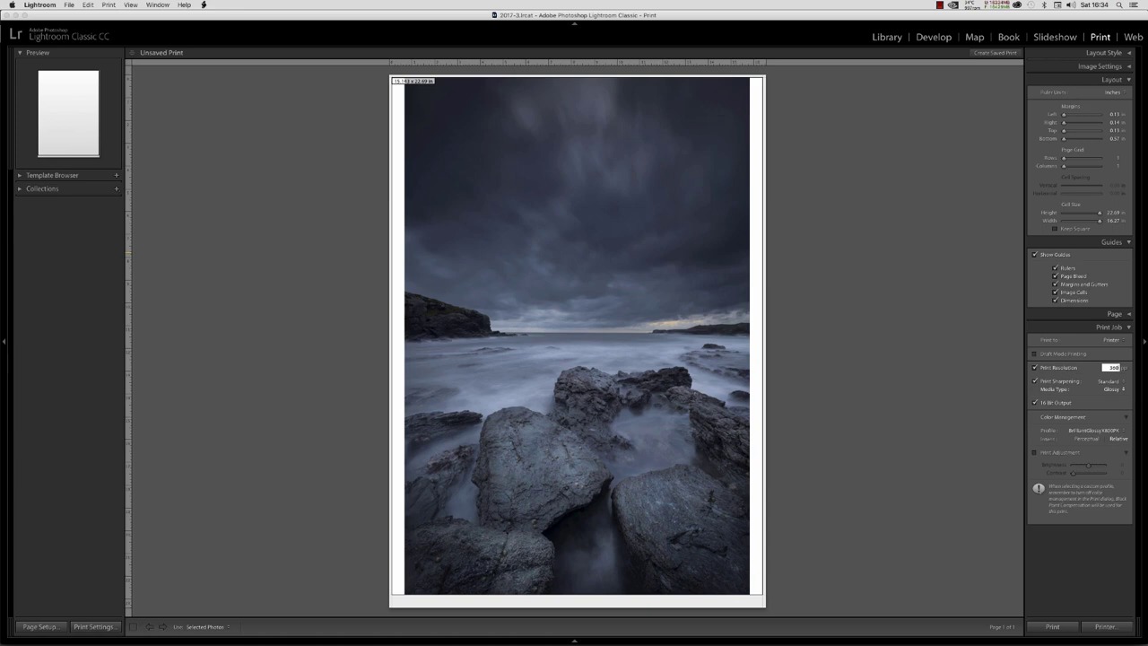
pyautogui.write('360')
pyautogui.press('Return')
pyautogui.click(1113, 368)
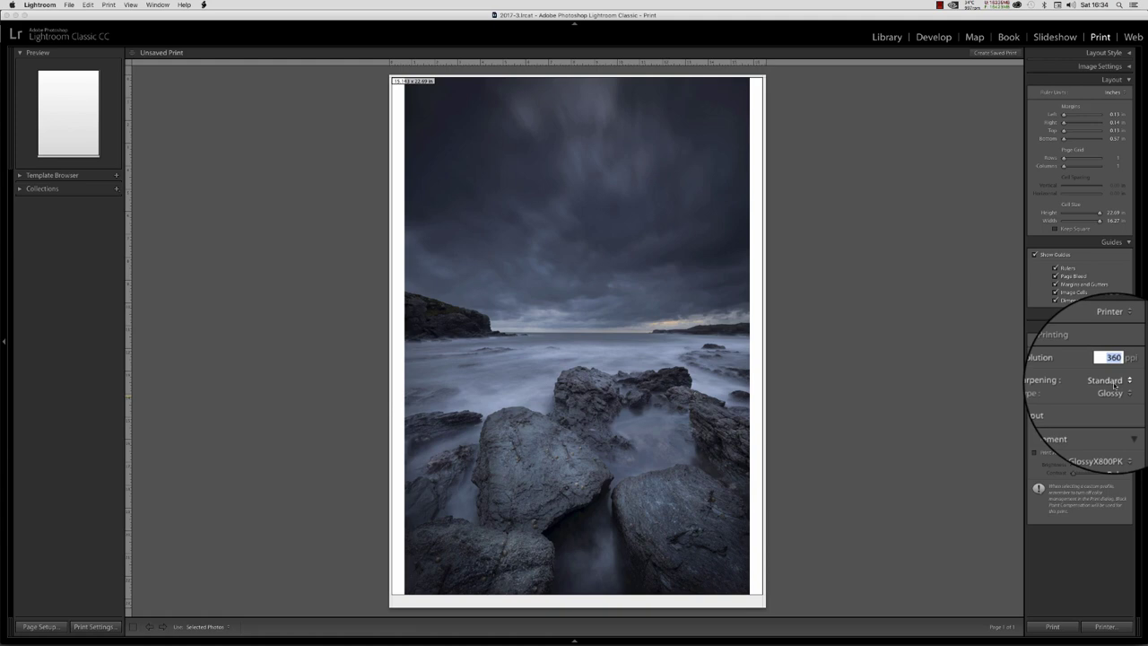
pyautogui.write('720')
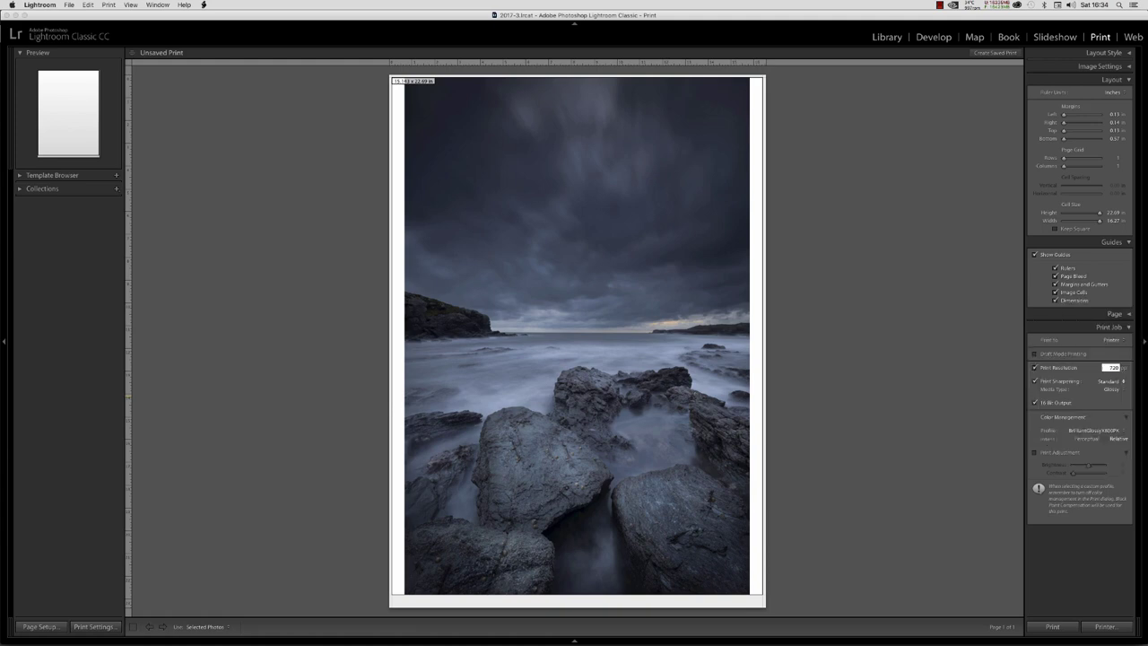
pyautogui.press('Return')
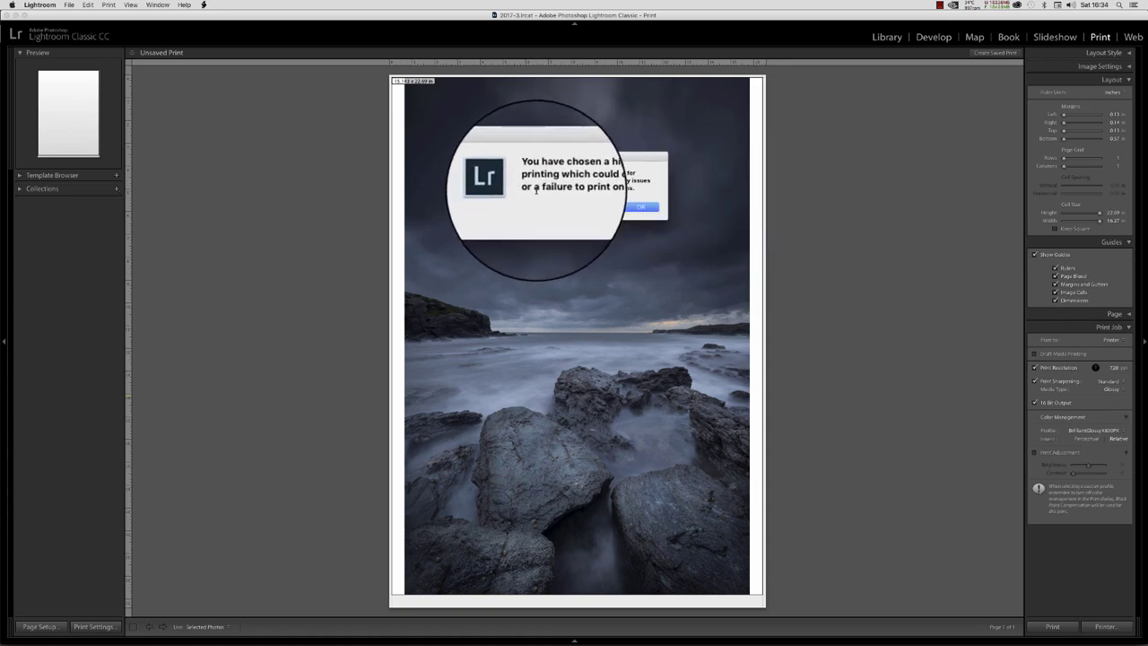
# Step: Dismiss the memory warning, set Print Resolution to 300, then disable it so the photo prints at 324 ppi
pyautogui.click(642, 207)
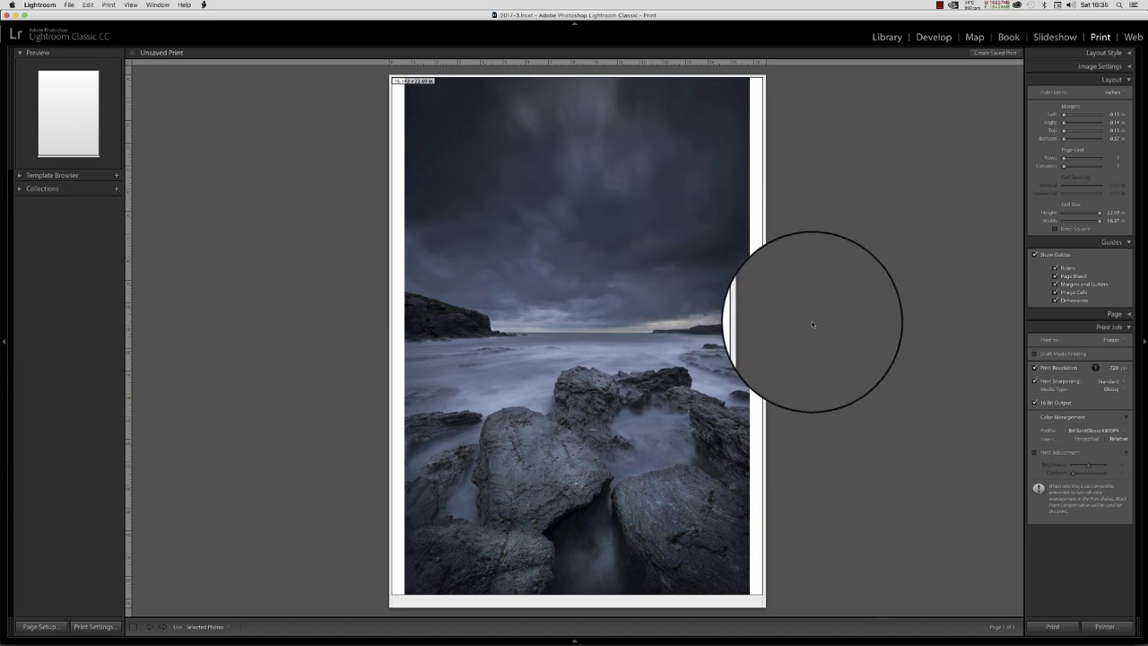
pyautogui.click(1112, 368)
pyautogui.write('360')
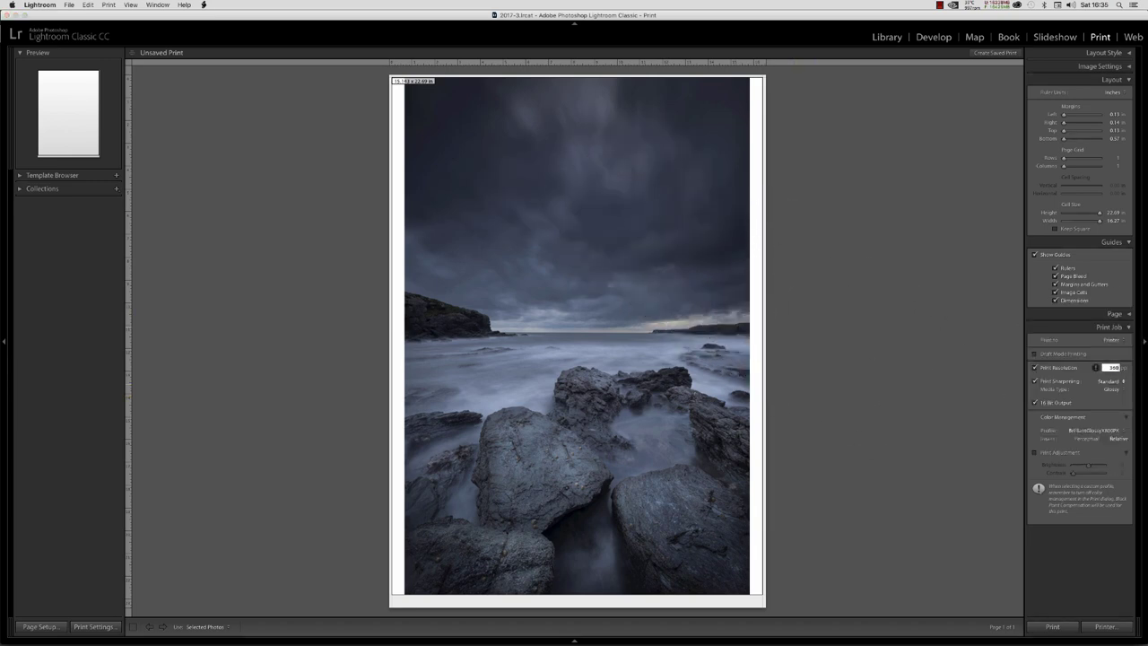
pyautogui.press('Return')
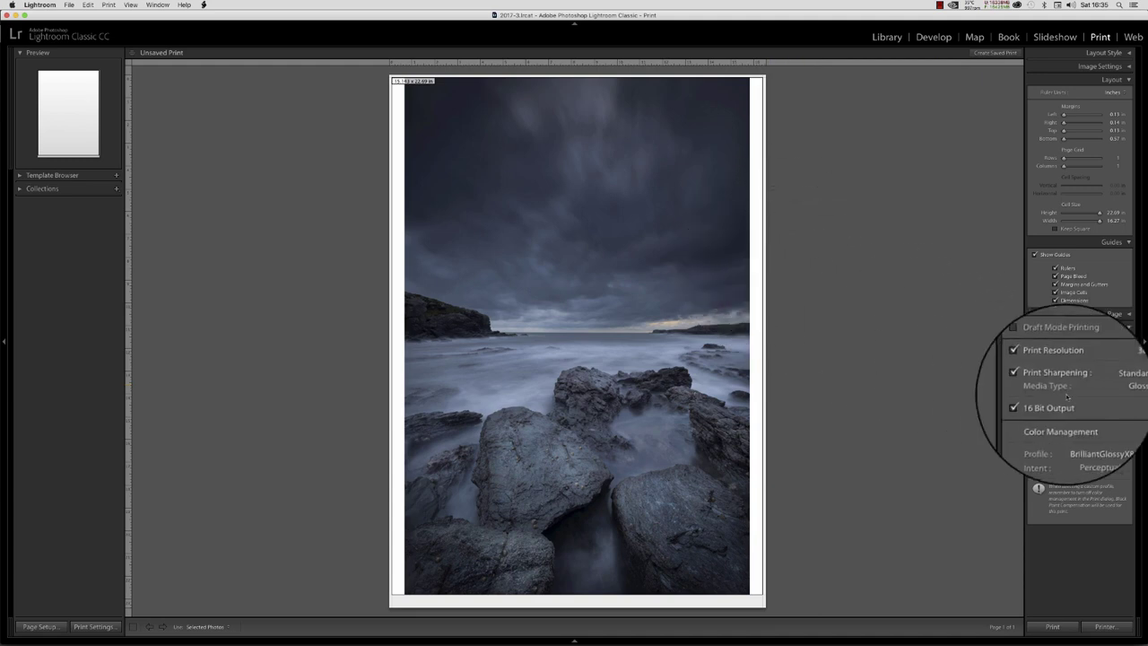
pyautogui.click(1037, 367)
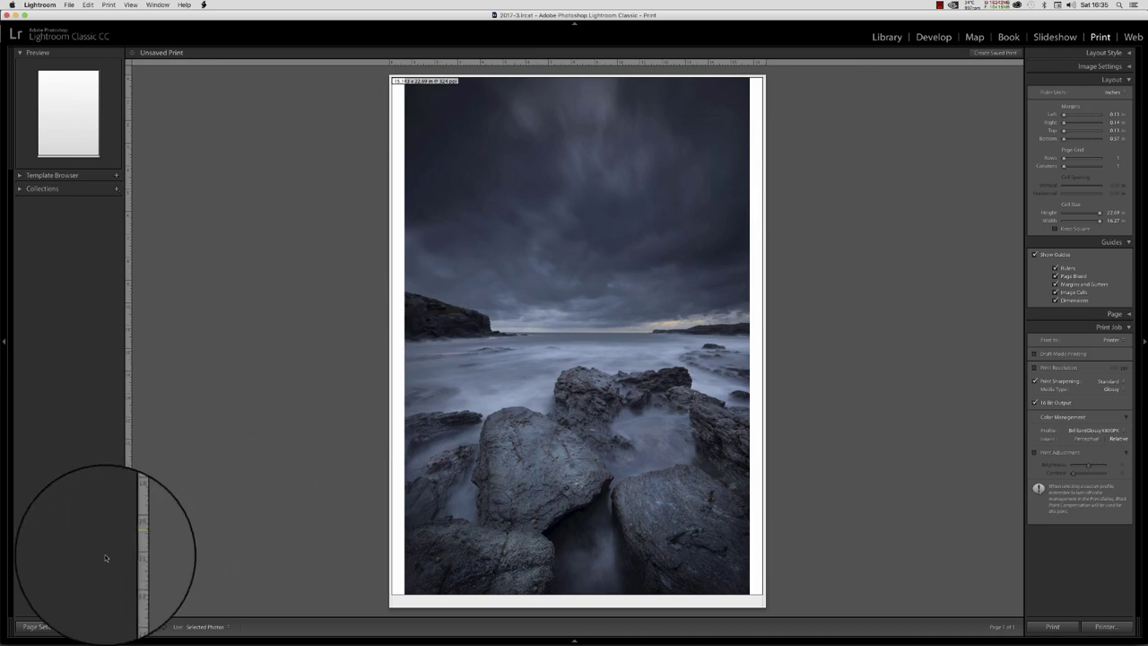
# Step: Switch the paper size to A4 (Sheet - Maximum) in Page Setup
pyautogui.click(39, 626)
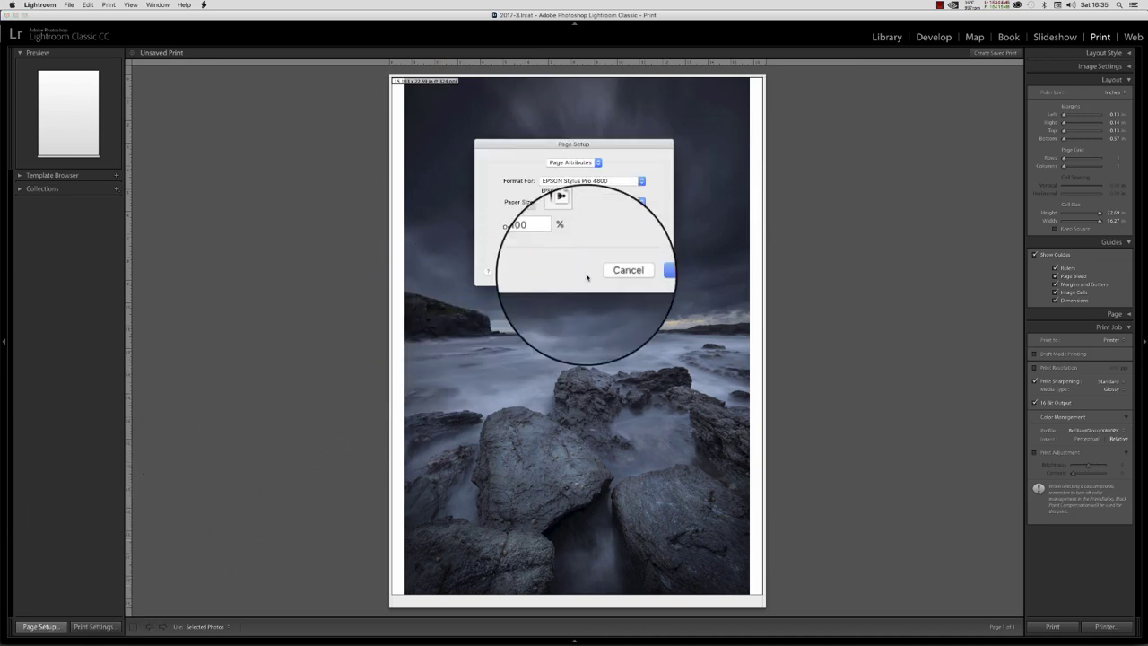
pyautogui.click(642, 203)
pyautogui.moveTo(568, 219)
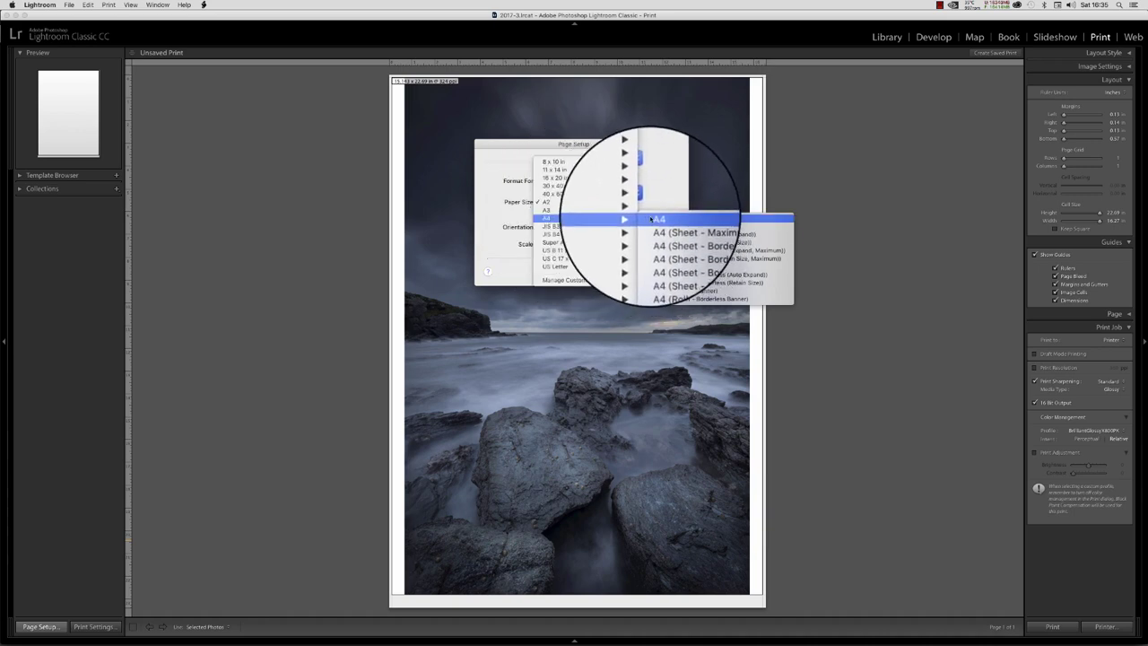
pyautogui.click(652, 226)
pyautogui.click(647, 273)
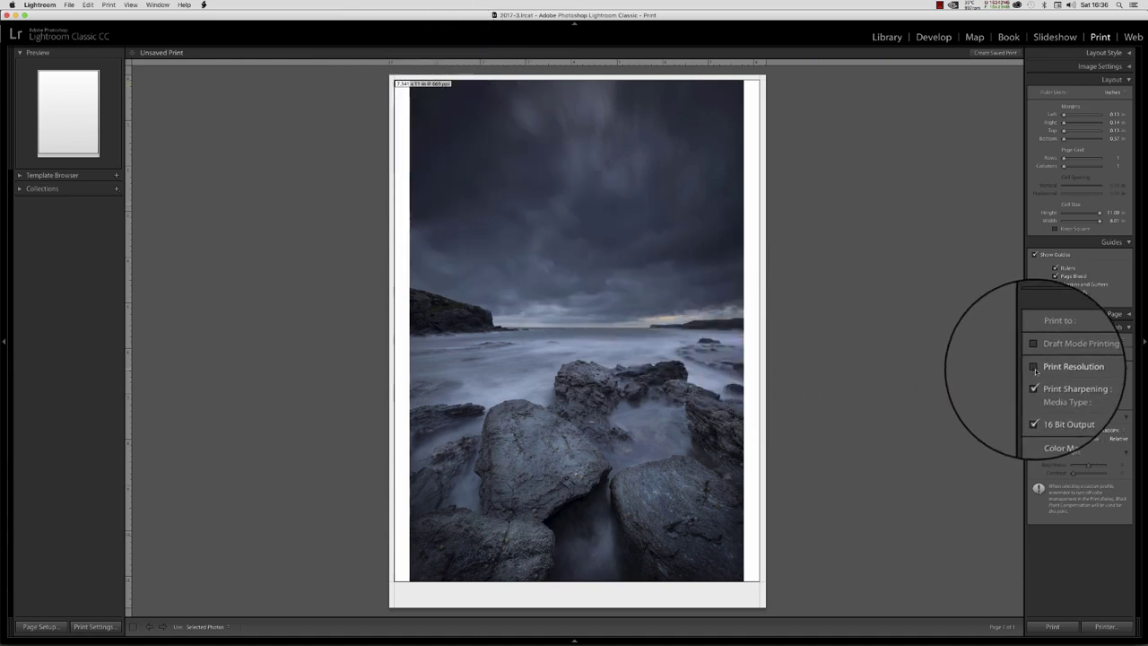
# Step: Re-enable Print Resolution at 720 ppi and dismiss the high-resolution memory warning
pyautogui.click(1113, 367)
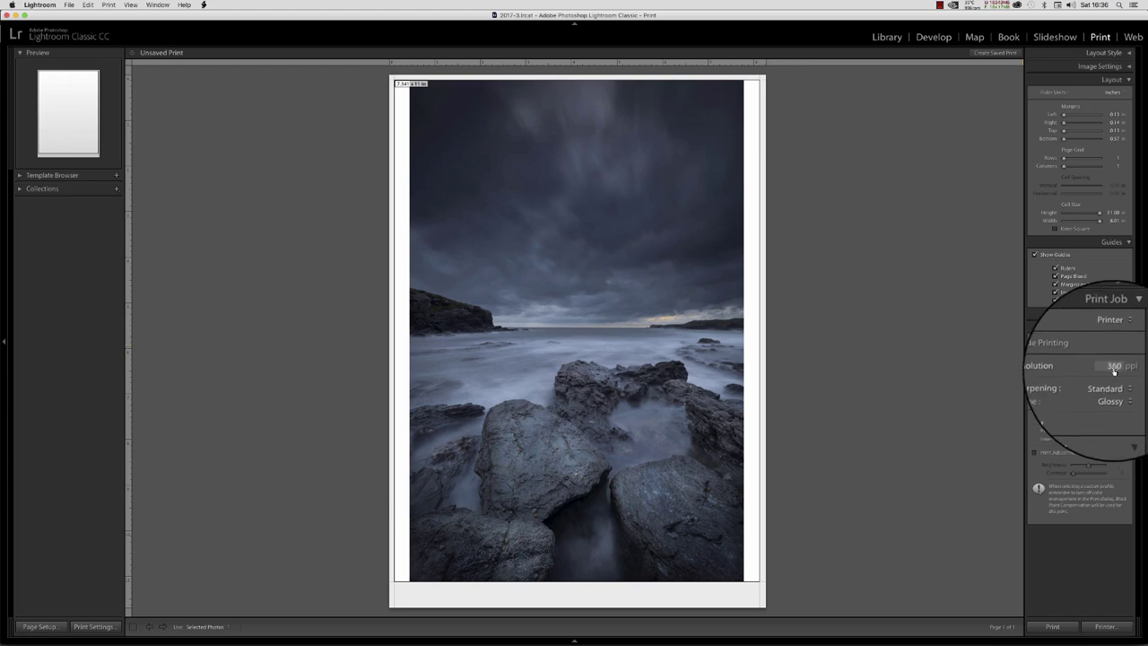
pyautogui.click(1113, 367)
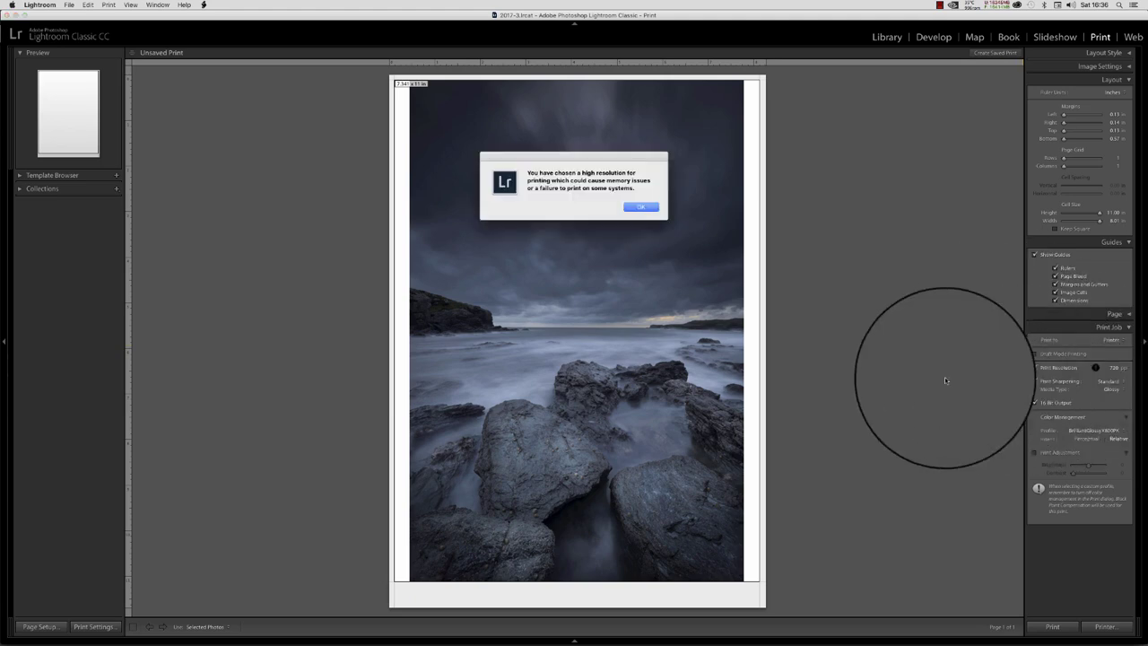
pyautogui.click(642, 202)
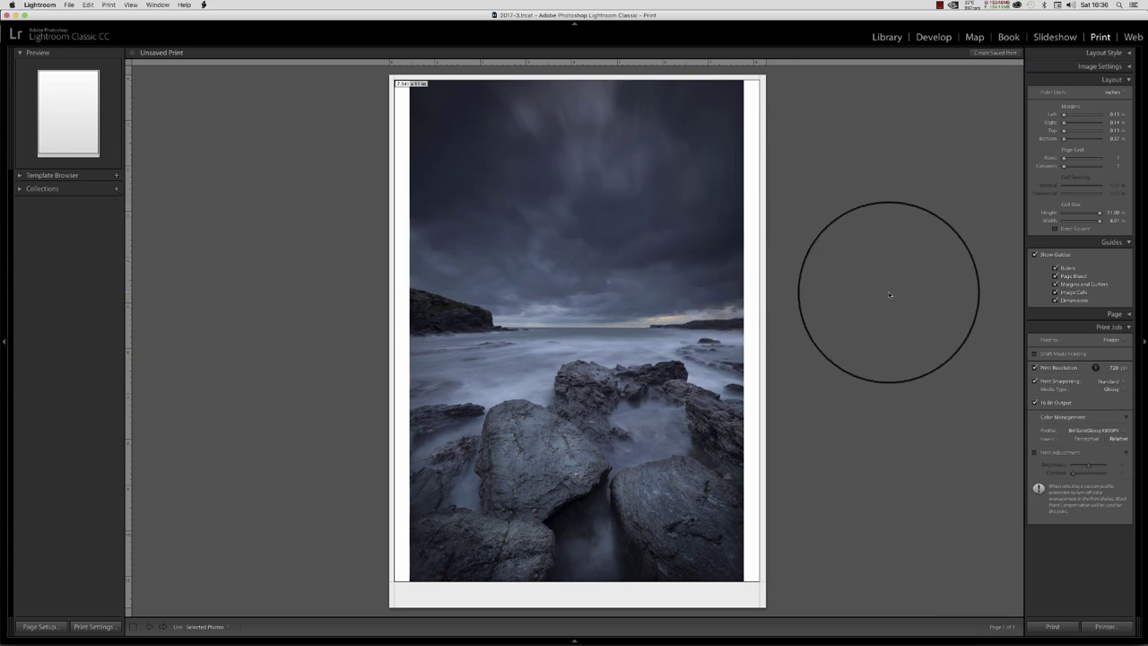